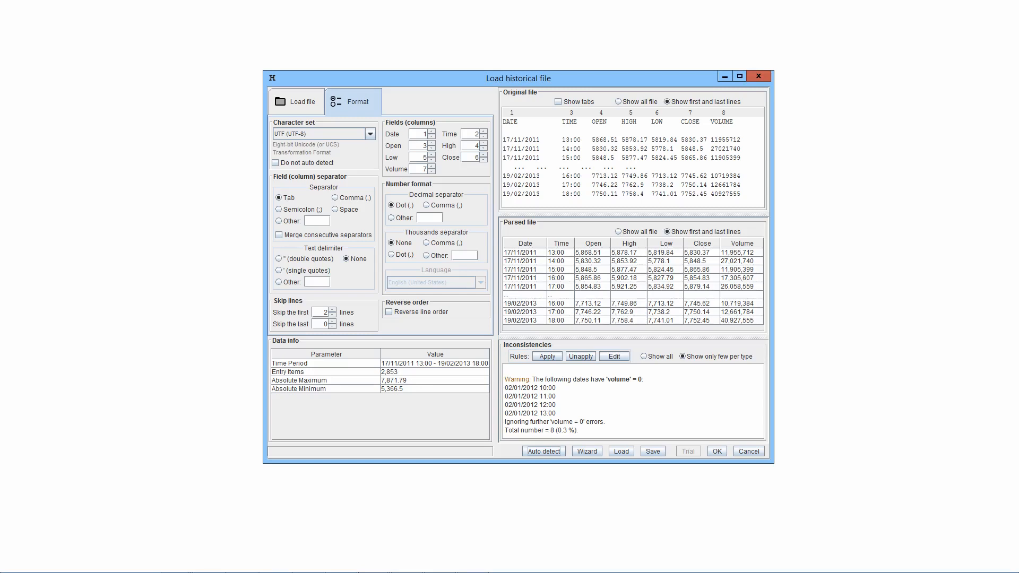
Step: Look through the available character sets for the historical file, keeping UTF (UTF-8), and check its header line
click(370, 134)
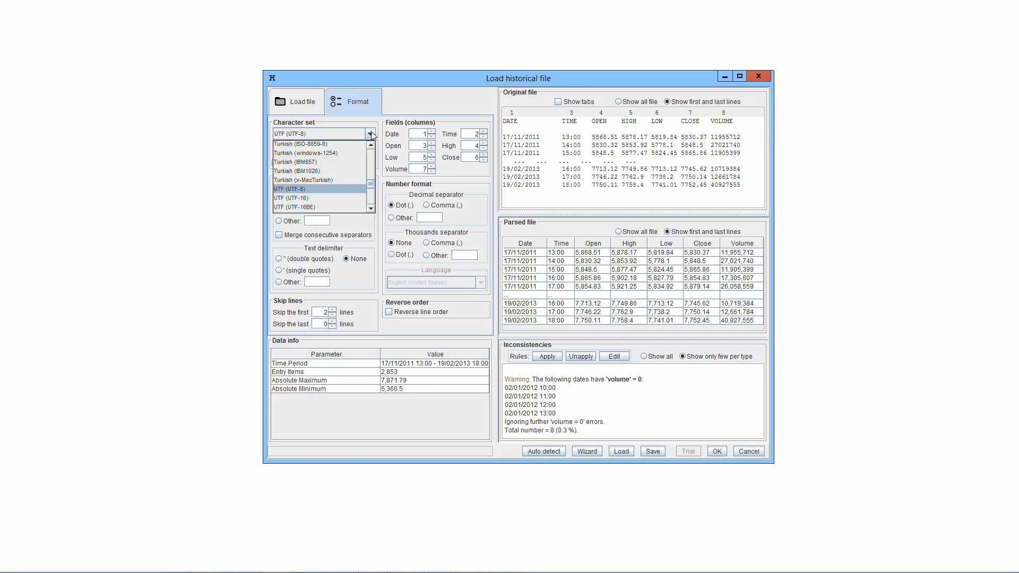
click(308, 199)
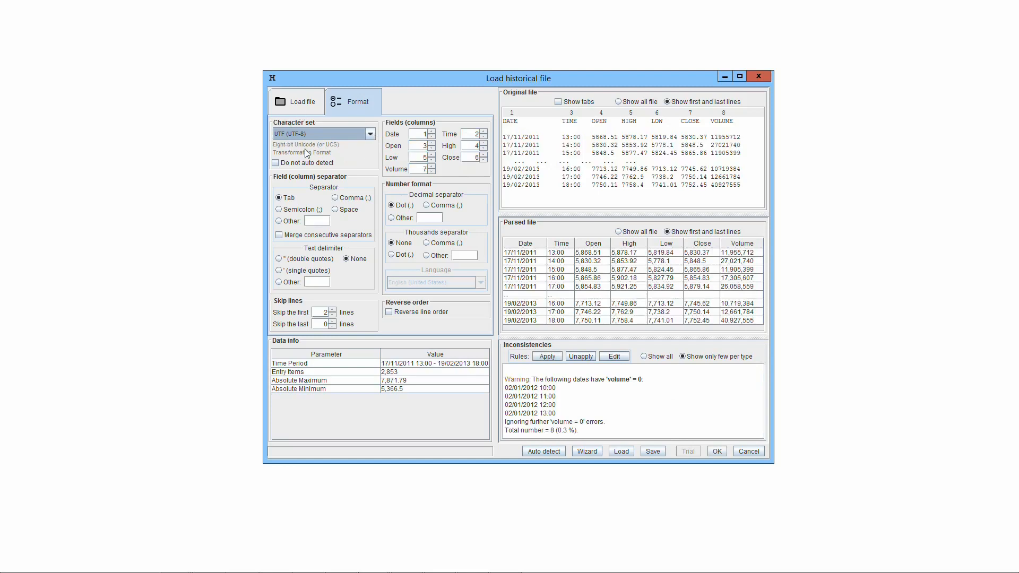
click(370, 134)
scroll(372, 180, down, 10)
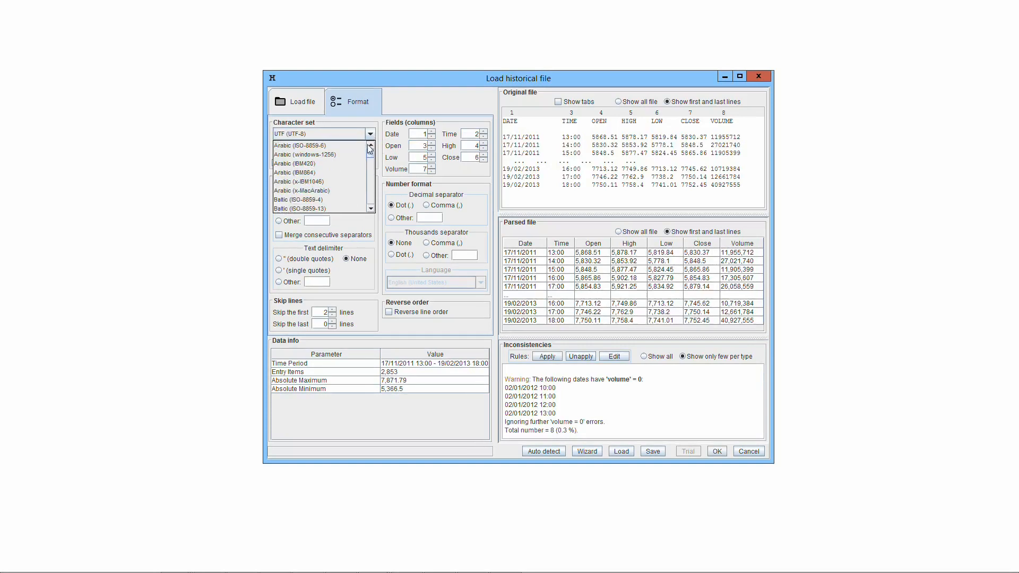
click(381, 158)
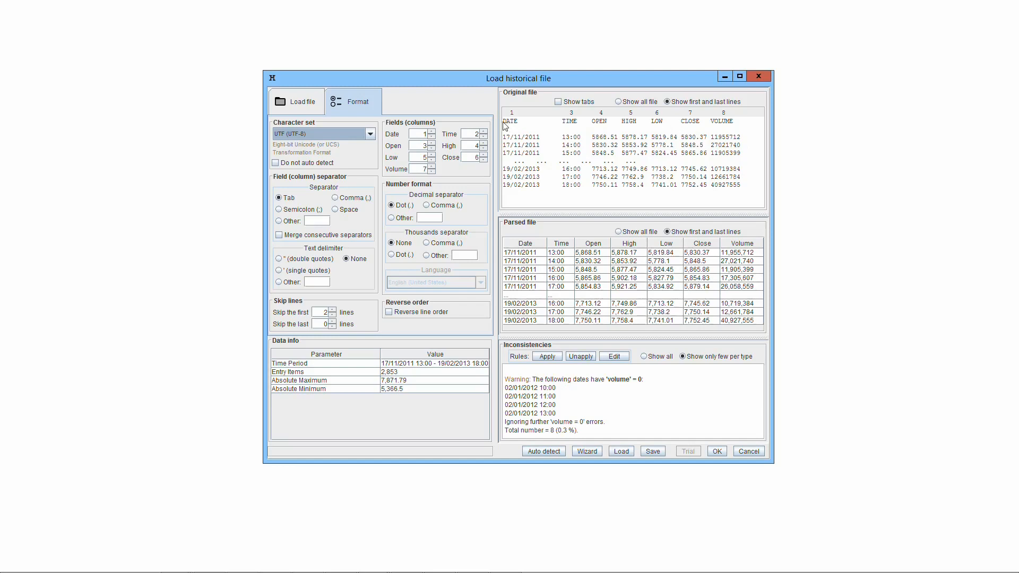
drag(503, 122, 760, 128)
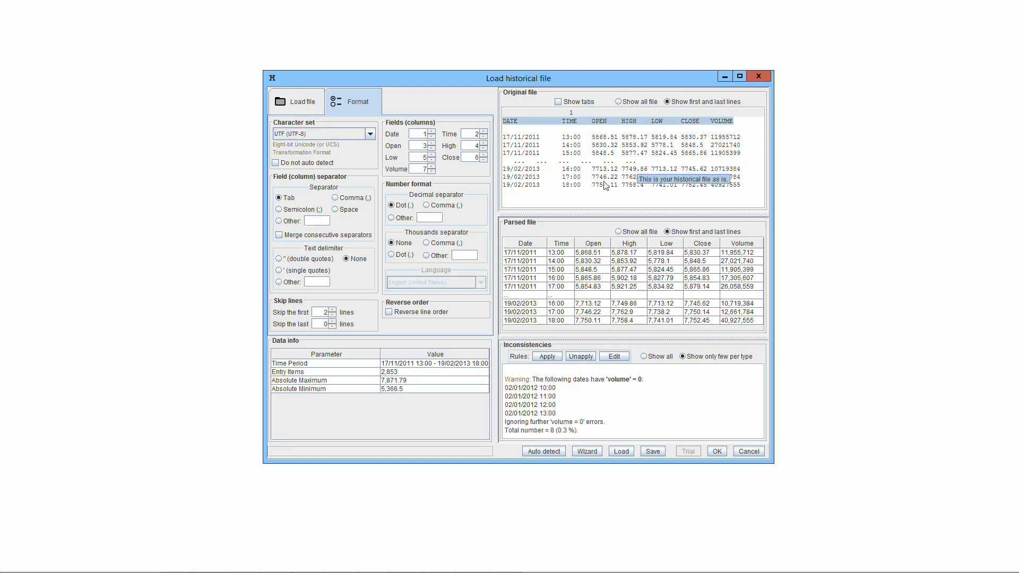
click(370, 135)
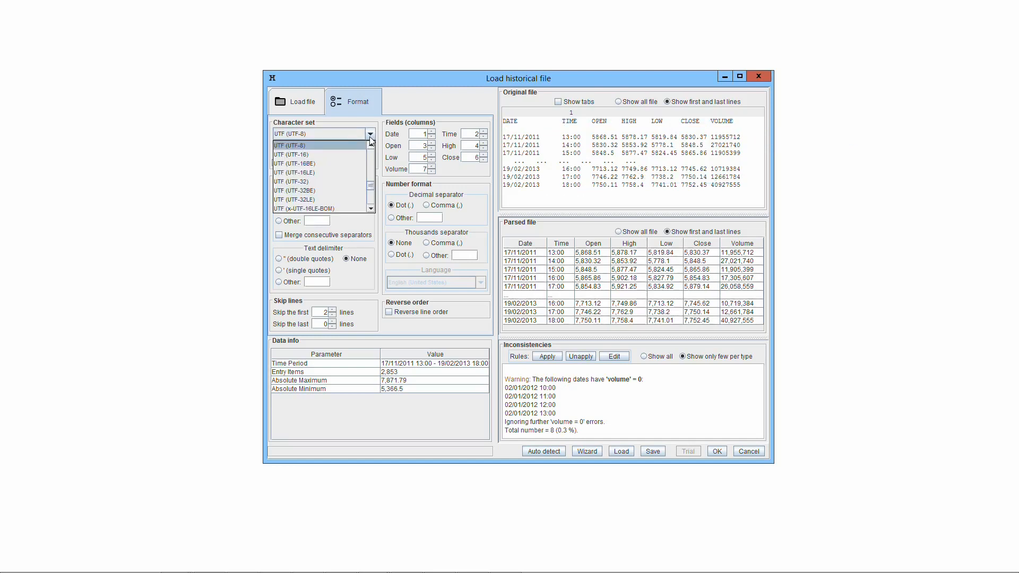
click(350, 156)
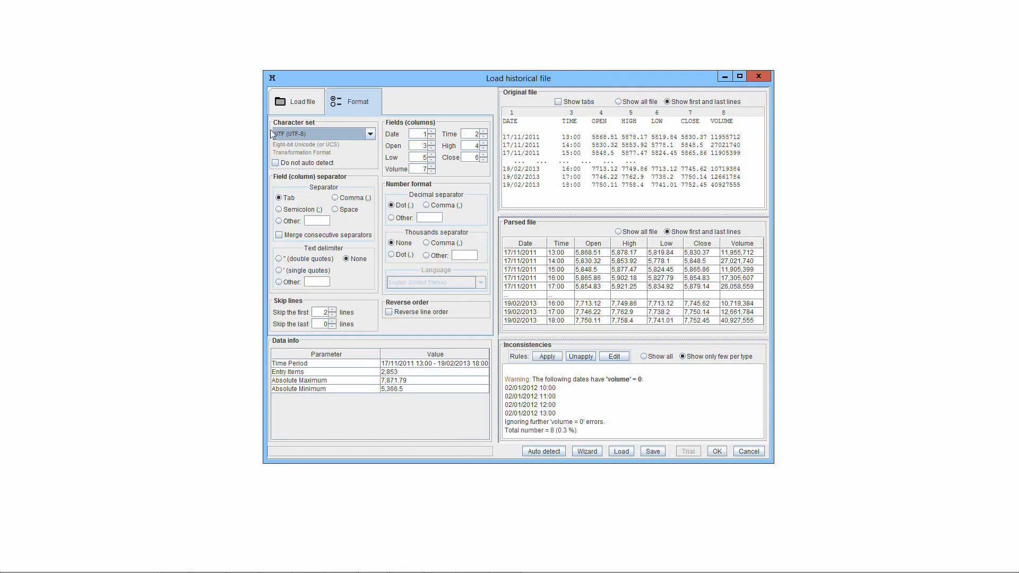
click(371, 134)
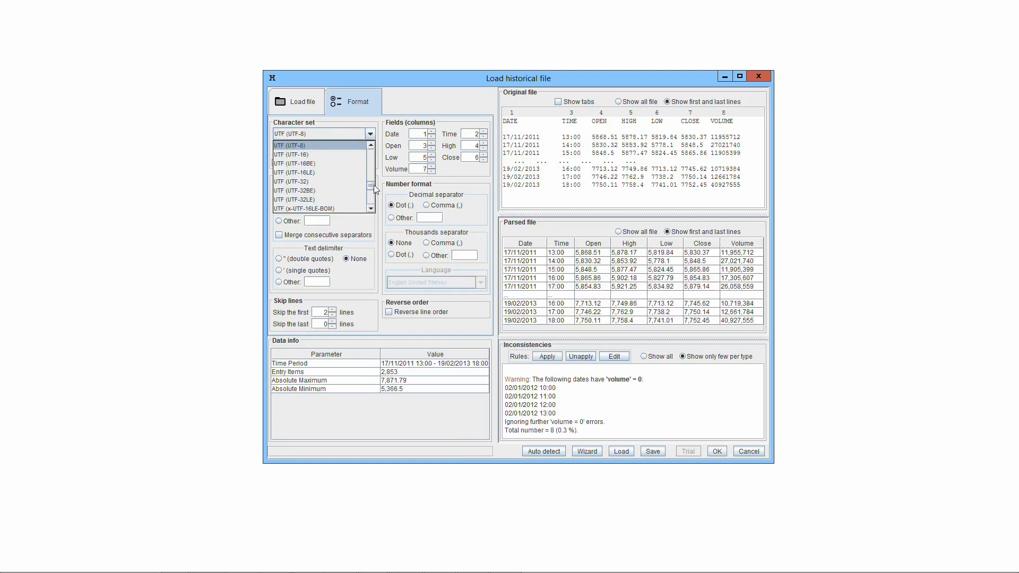
scroll(371, 192, down, 5)
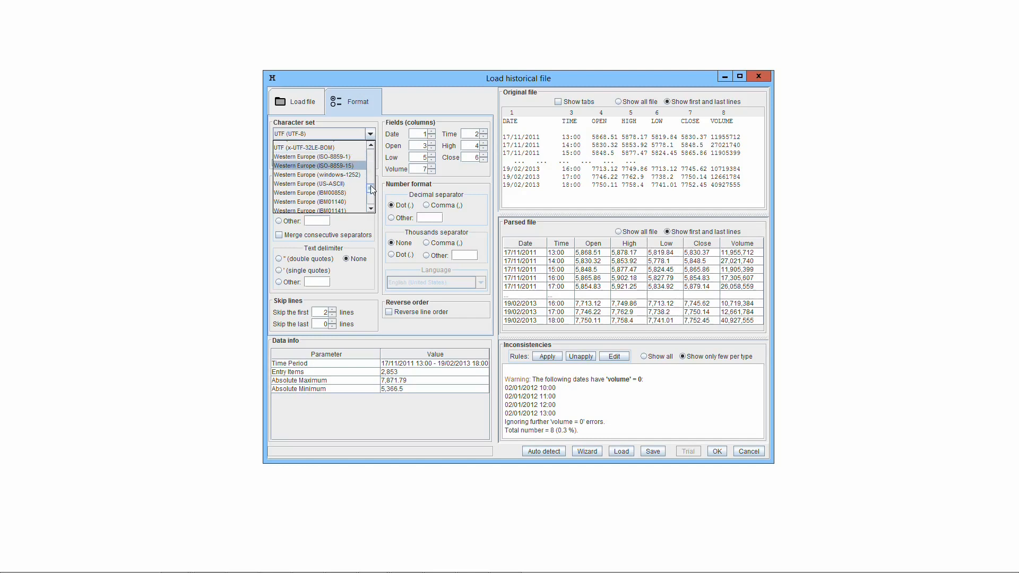
scroll(372, 187, up, 4)
drag(372, 182, 378, 182)
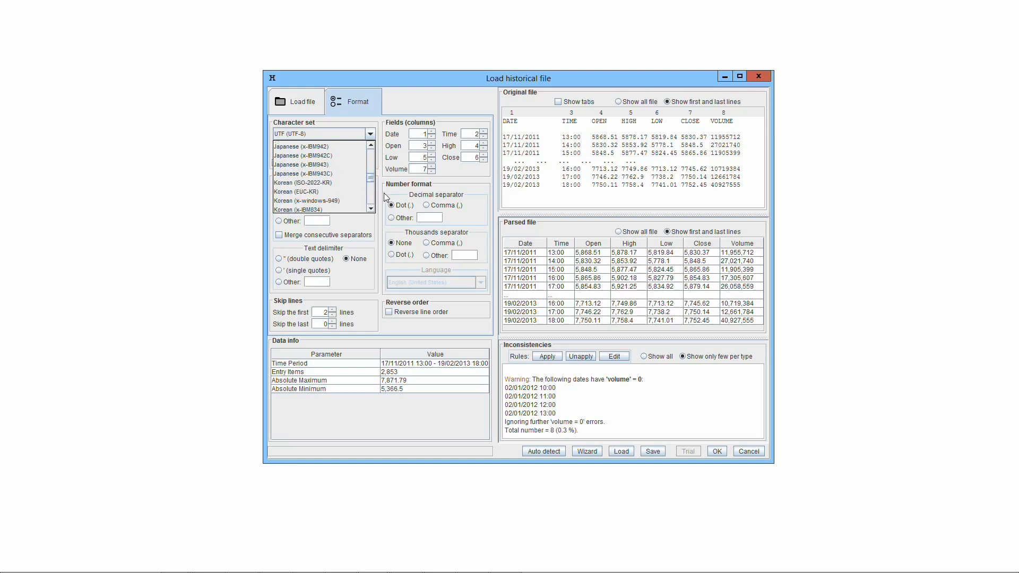
click(246, 185)
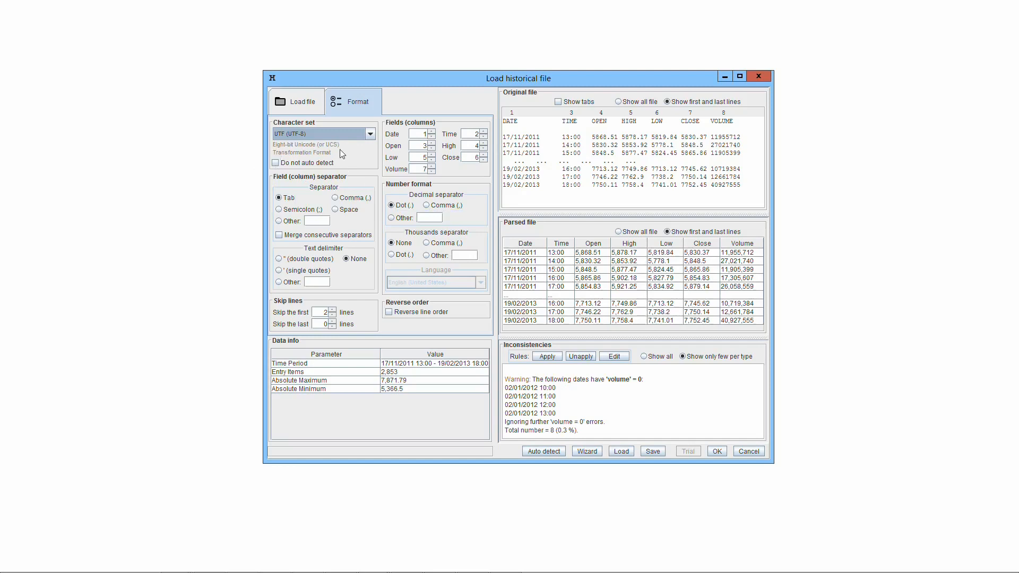
Step: Turn off automatic detection of the character set with the Do not auto detect option
click(276, 164)
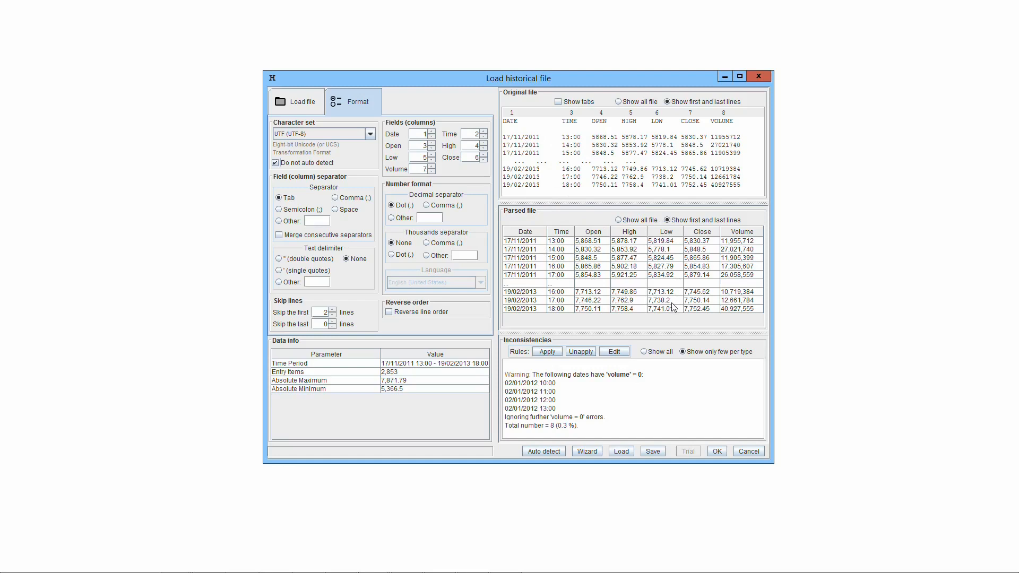
mouse_move(672, 307)
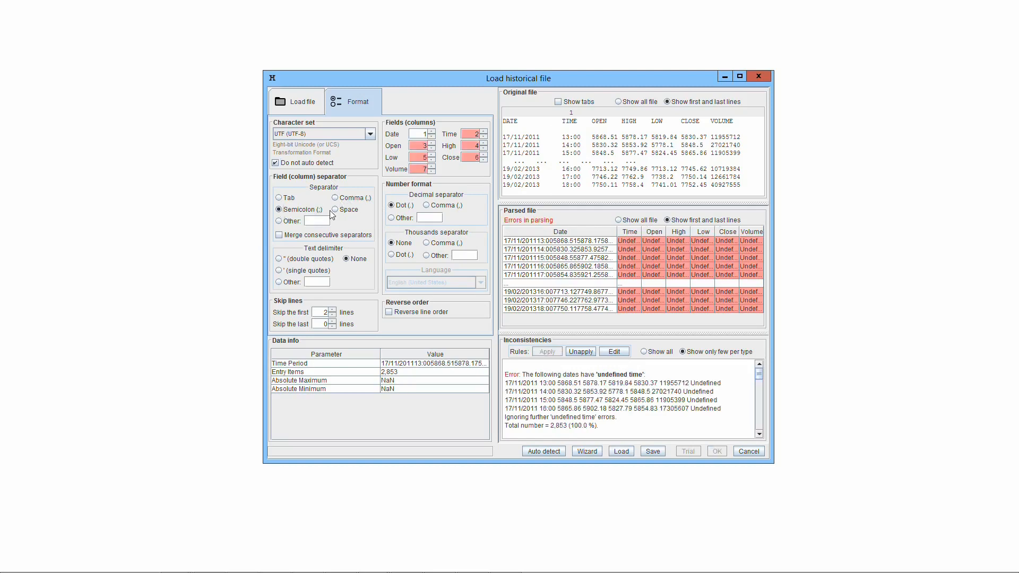
Step: Try the Other field separator option on the tab-separated file and set the separator back to Tab
click(279, 221)
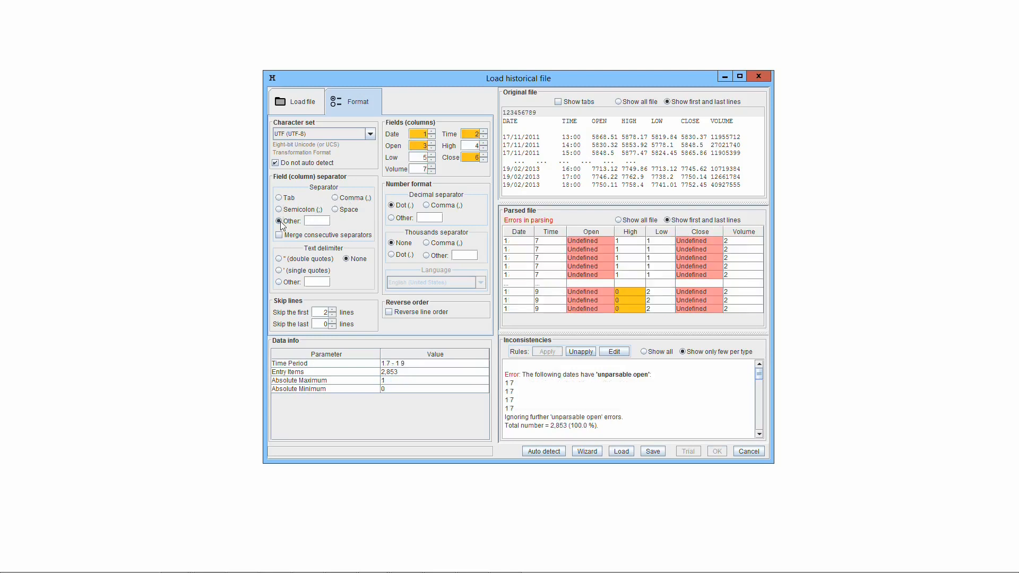
click(280, 235)
click(278, 197)
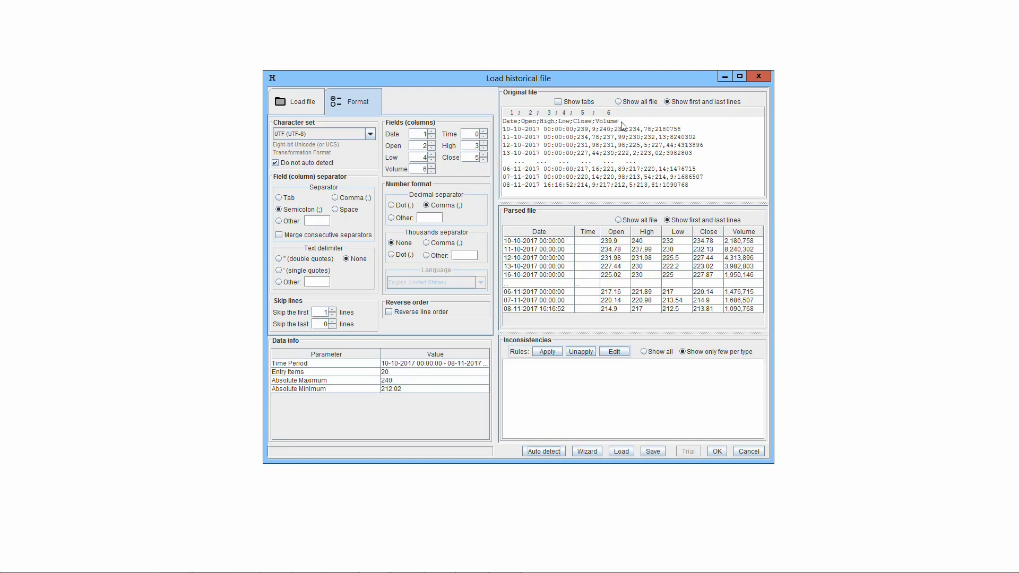
Step: Examine the separators in the header and data lines of the semicolon-separated file, along with the manual's example of numbers containing commas
drag(504, 124, 632, 126)
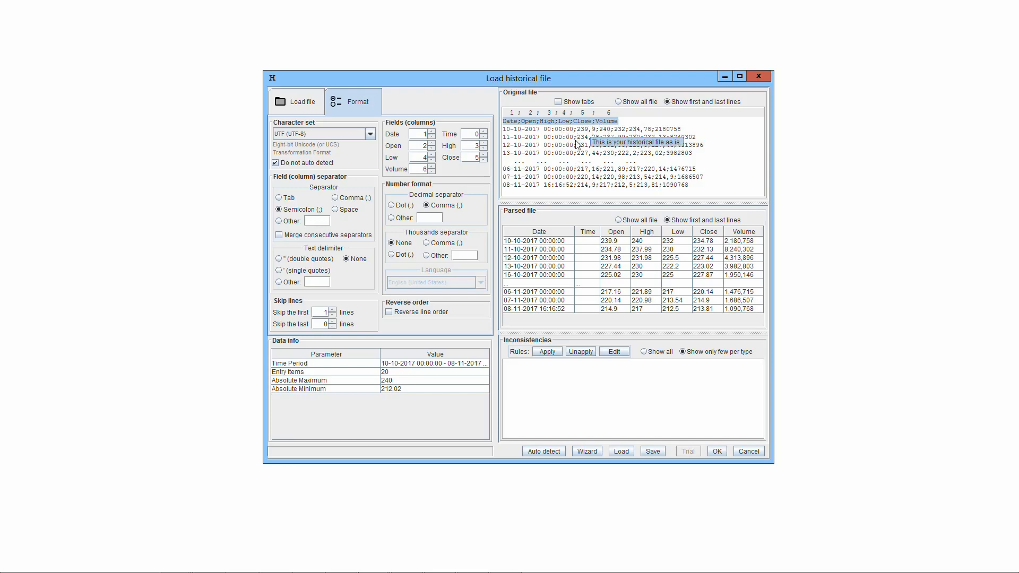
drag(577, 137, 698, 138)
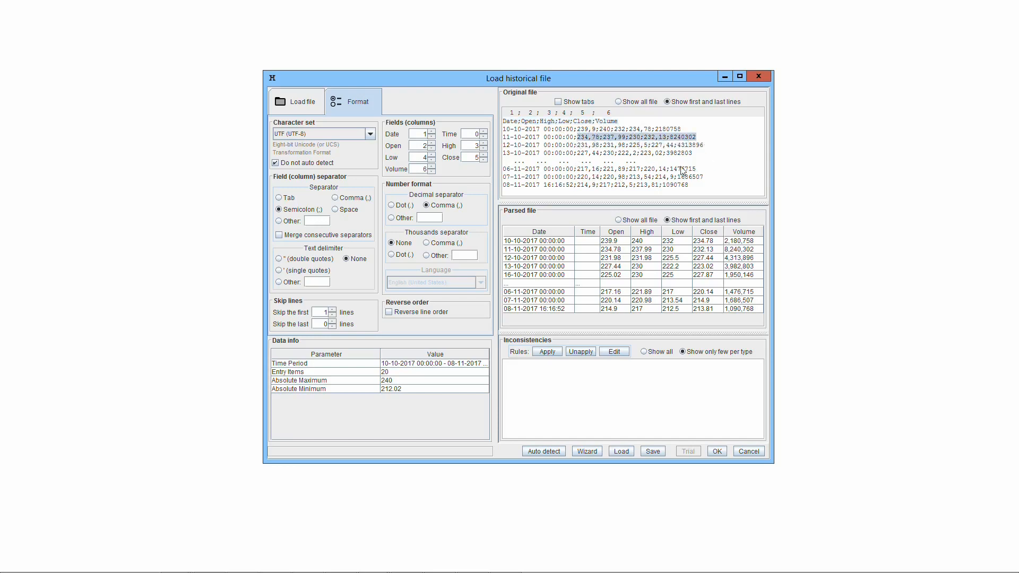
key(alt+Tab)
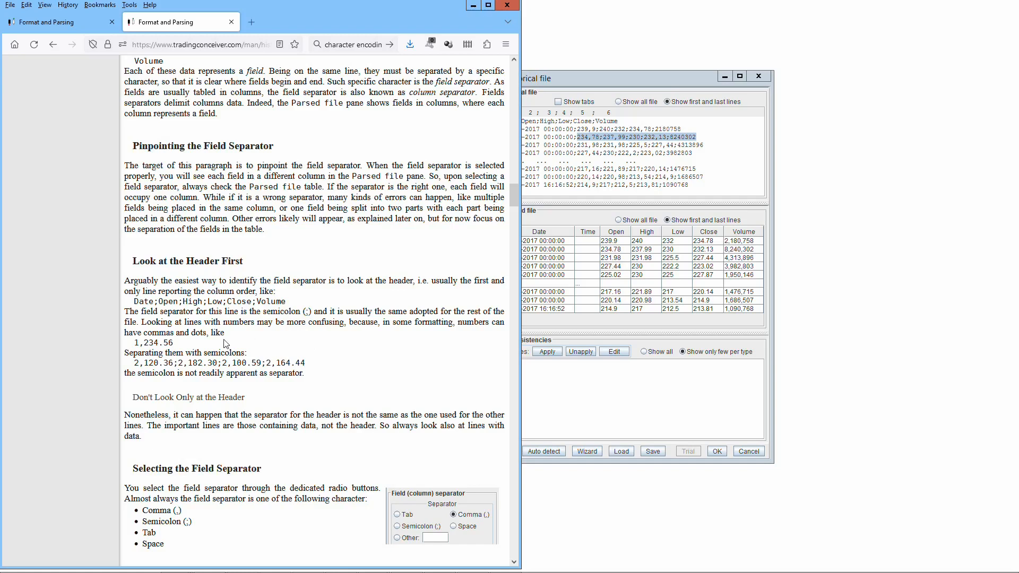
drag(134, 343, 310, 366)
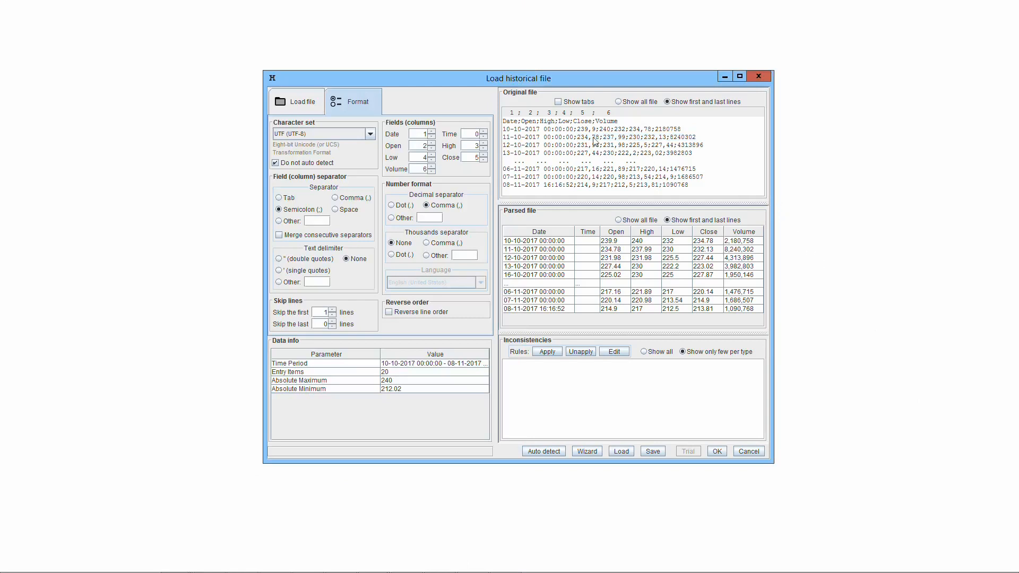
drag(504, 122, 618, 123)
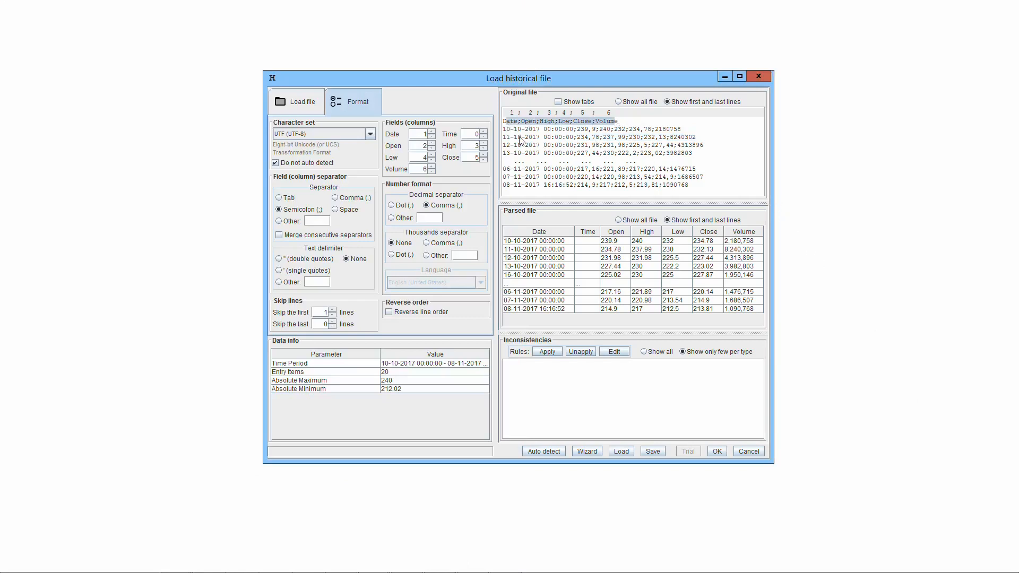
drag(504, 137, 712, 154)
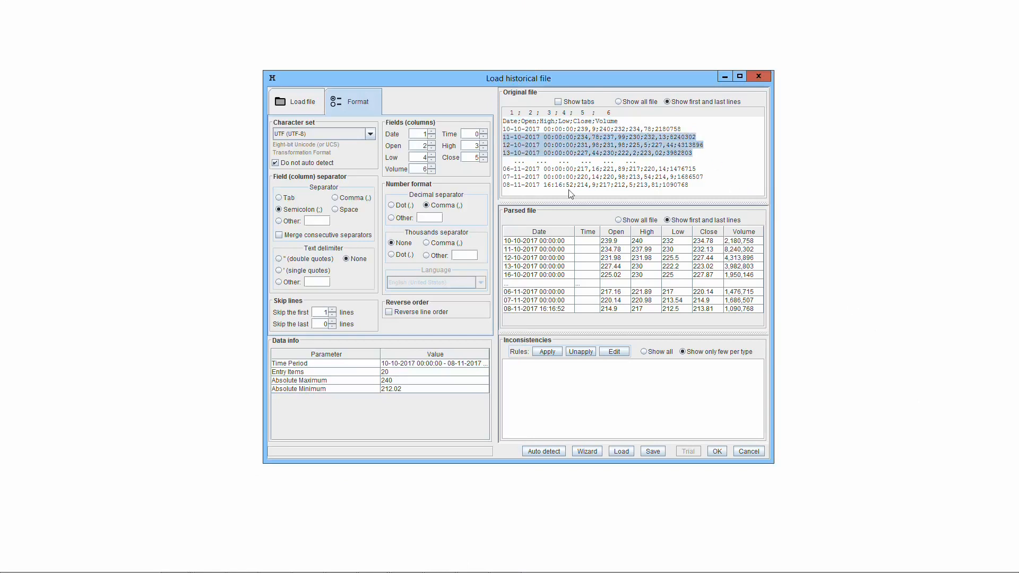
drag(502, 130, 696, 190)
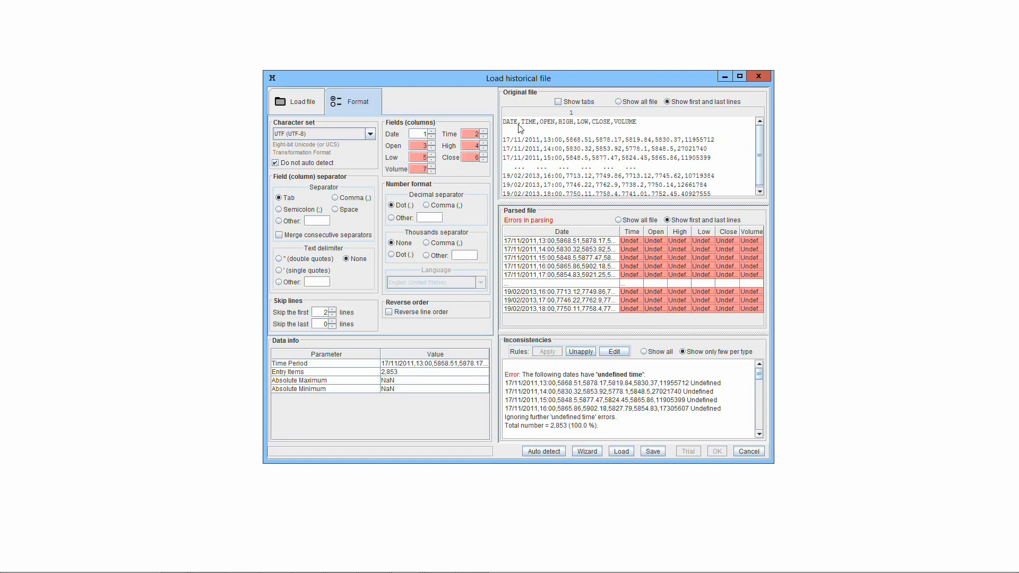
Step: Locate the commas between fields in the header and first data line of the original file, and set the field separator to Comma
double_click(538, 122)
double_click(541, 139)
double_click(563, 140)
double_click(624, 140)
click(335, 199)
Step: Locate the separators in the header and first data line, and set the field separator to Semicolon
drag(518, 122, 544, 142)
drag(562, 141, 566, 142)
drag(592, 141, 596, 141)
click(621, 143)
click(278, 211)
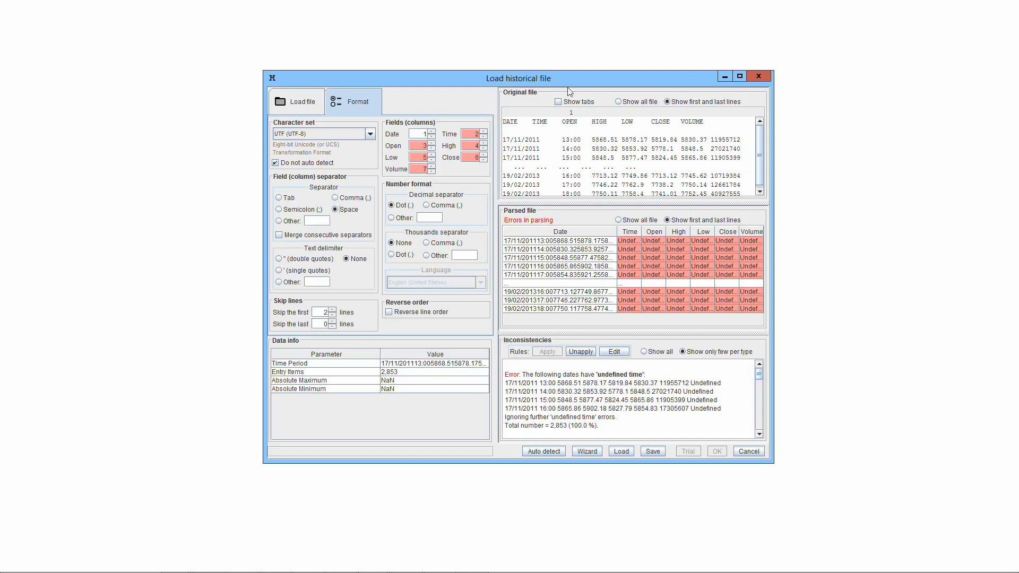
Step: Show tabs in the original file, locate them between the fields, and set the field separator to Tab
click(557, 101)
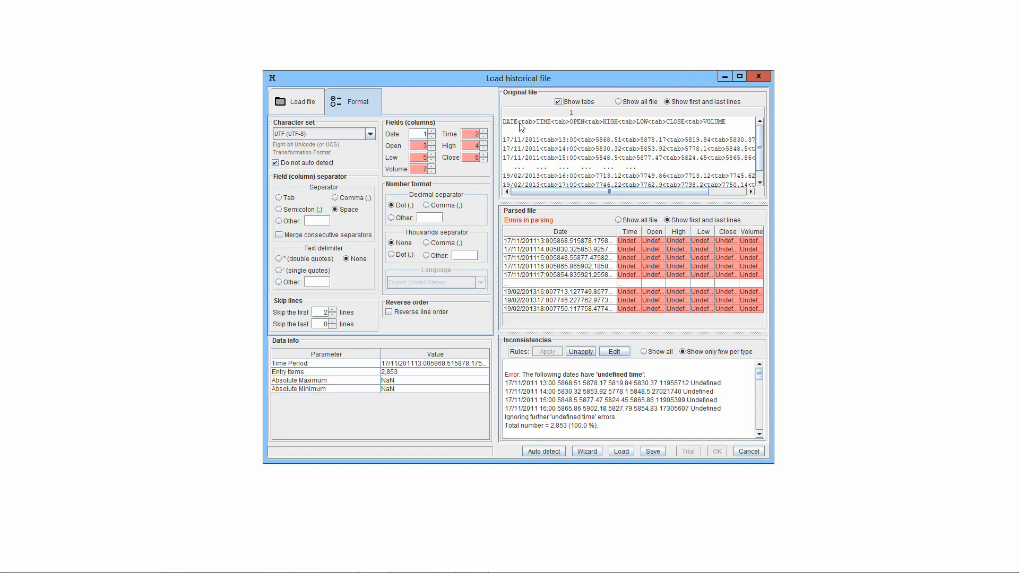
drag(518, 123, 558, 143)
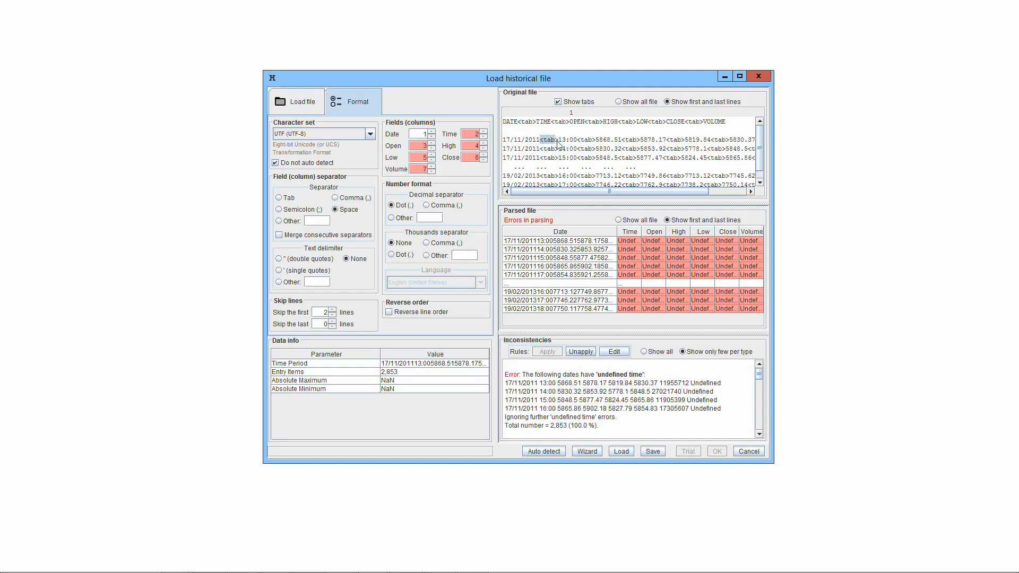
click(586, 141)
click(582, 161)
click(580, 159)
click(278, 198)
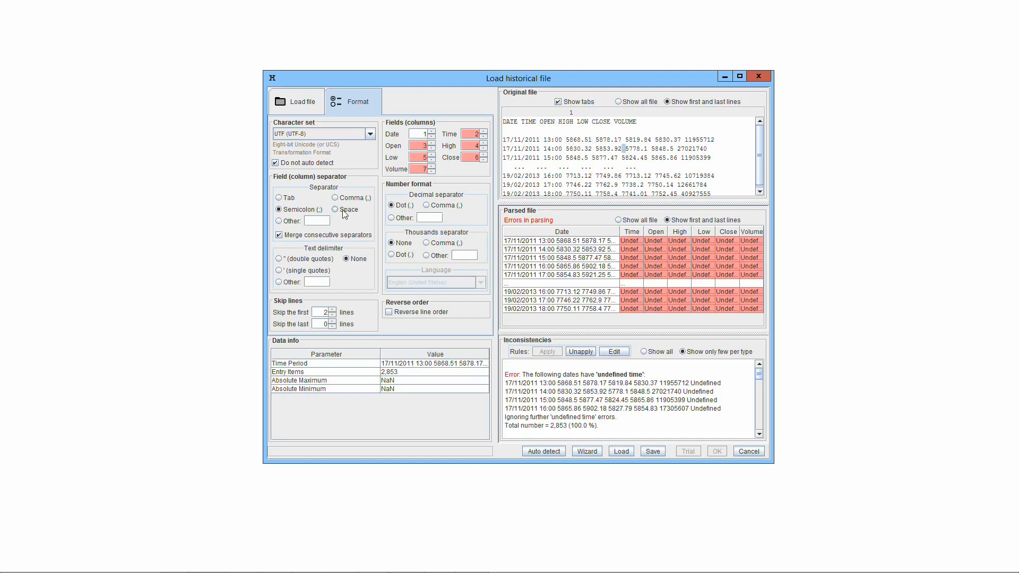
Step: Set the field separator to Space for the file with single spaces between its fields
click(336, 210)
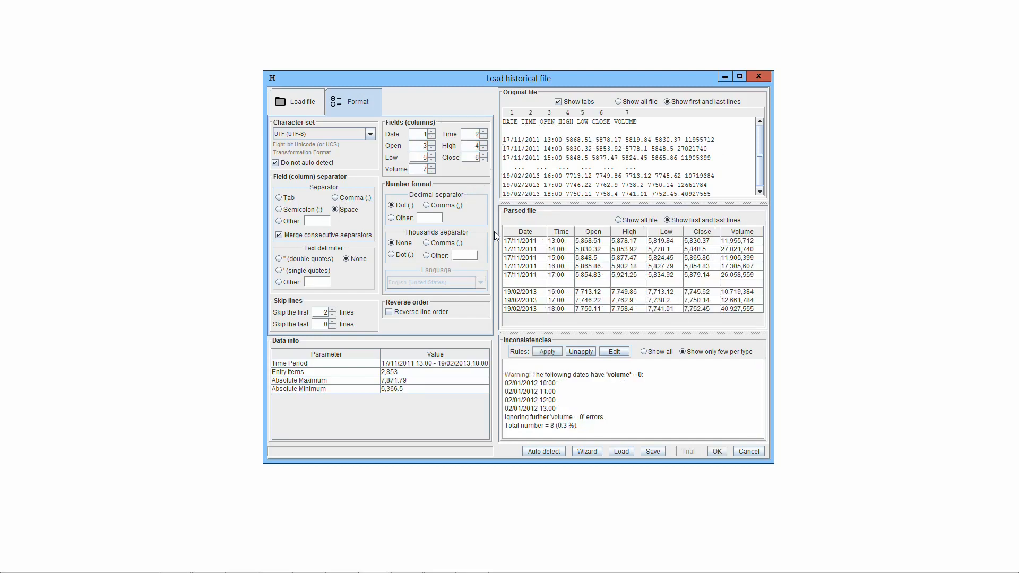
key(space)
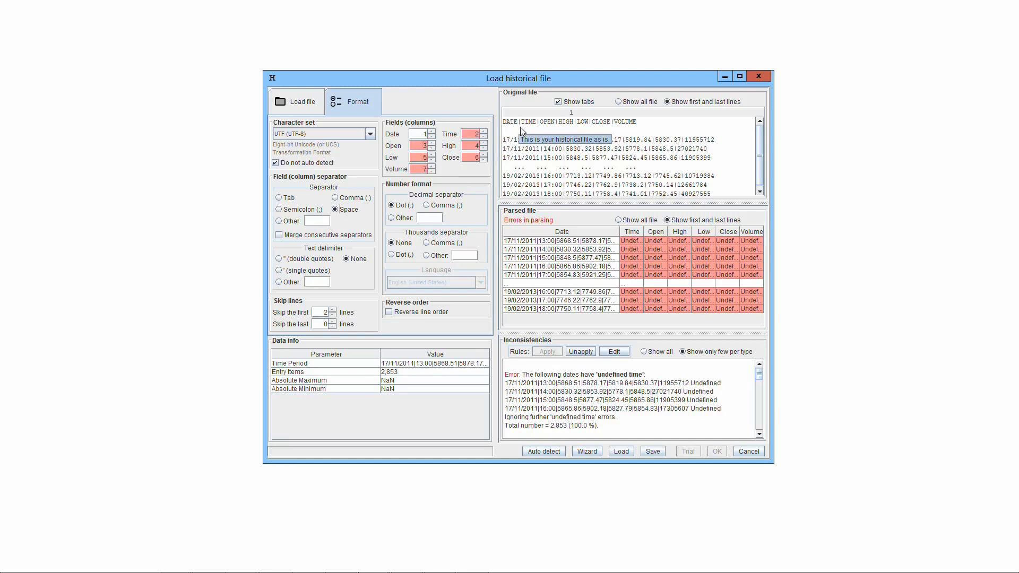
Step: Locate the vertical bars between the fields and set a custom field separator of | using the Other option
drag(518, 122, 522, 122)
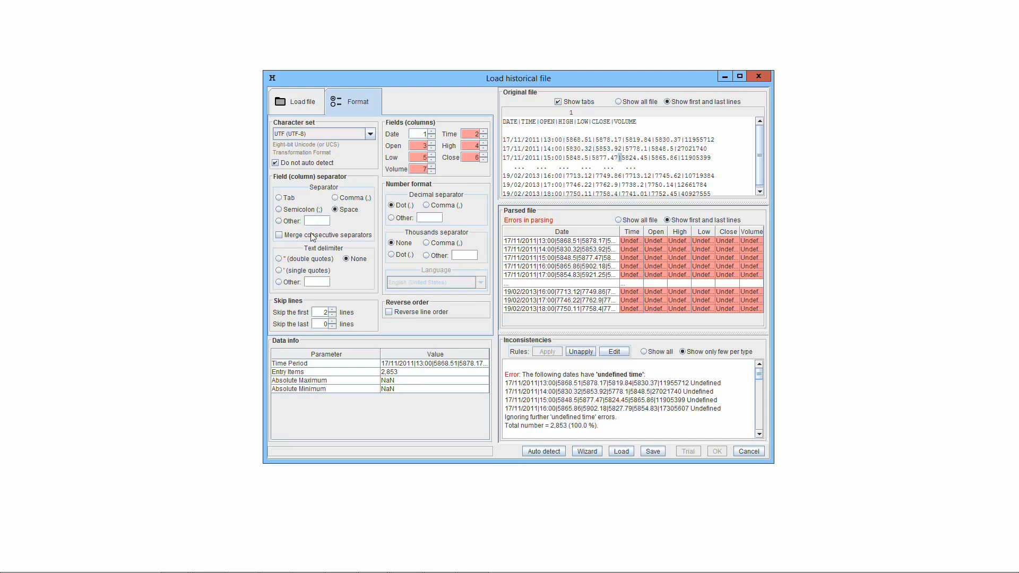
click(278, 221)
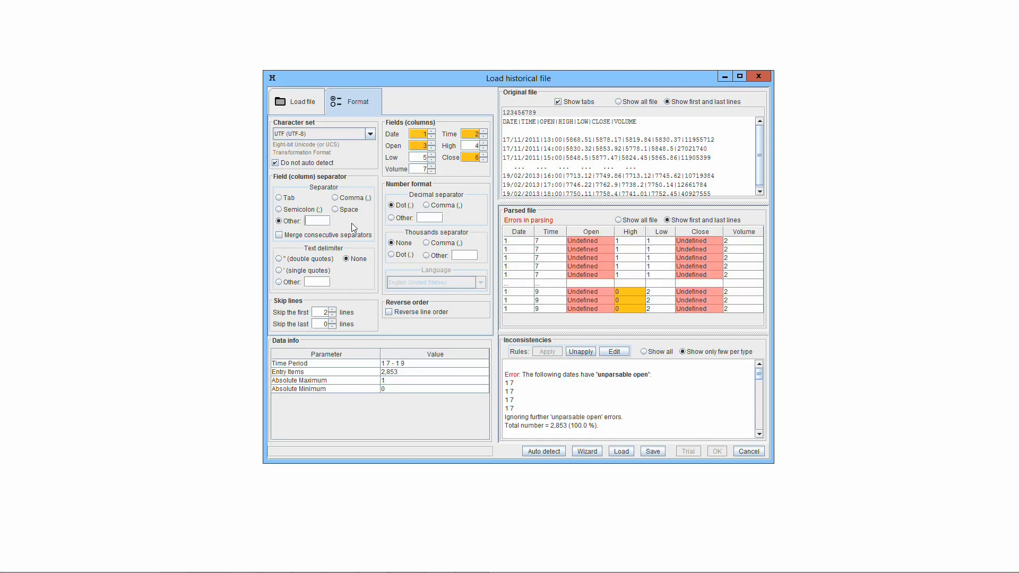
mouse_move(352, 225)
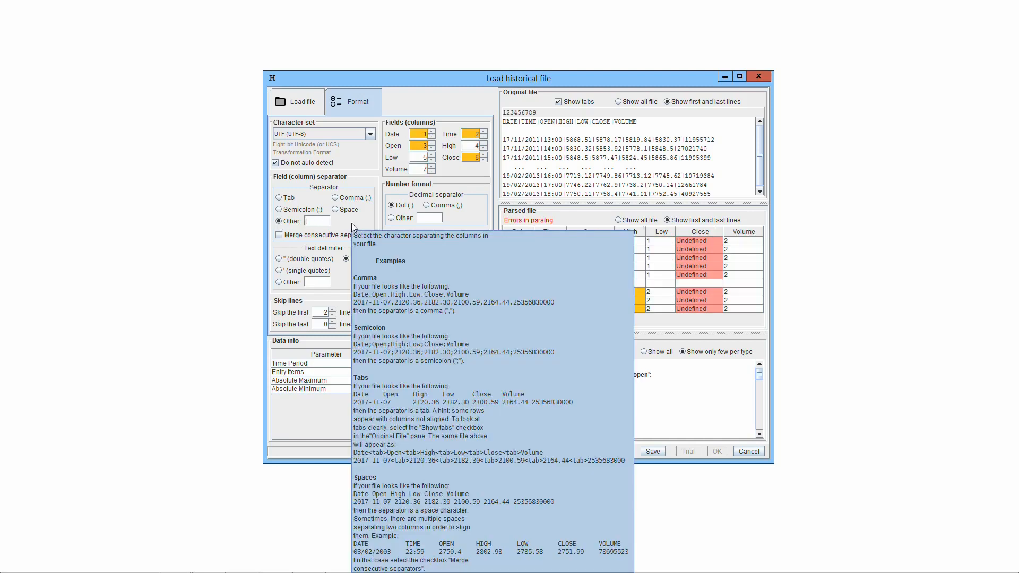
text(|)
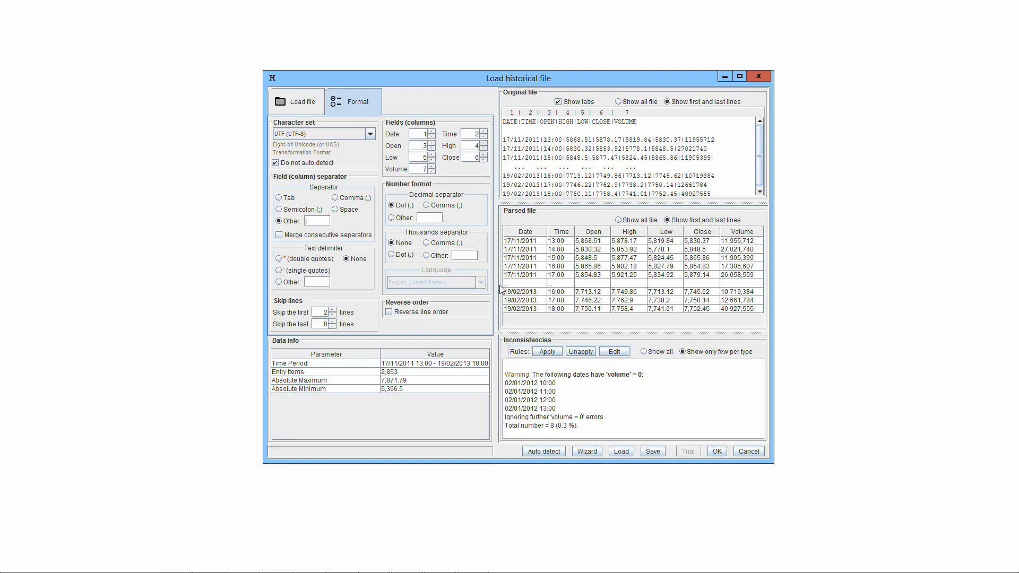
Step: Clear the custom separator, locate the text between the fields of the next file, and set the custom field separator to sep
key(BackSpace)
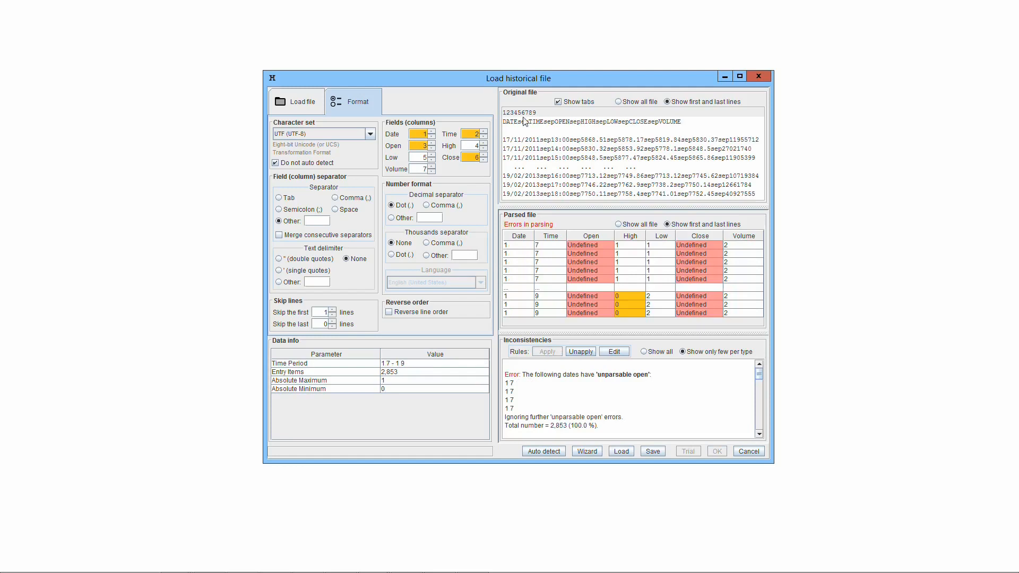
drag(518, 123, 619, 144)
click(555, 123)
click(316, 220)
text(sep)
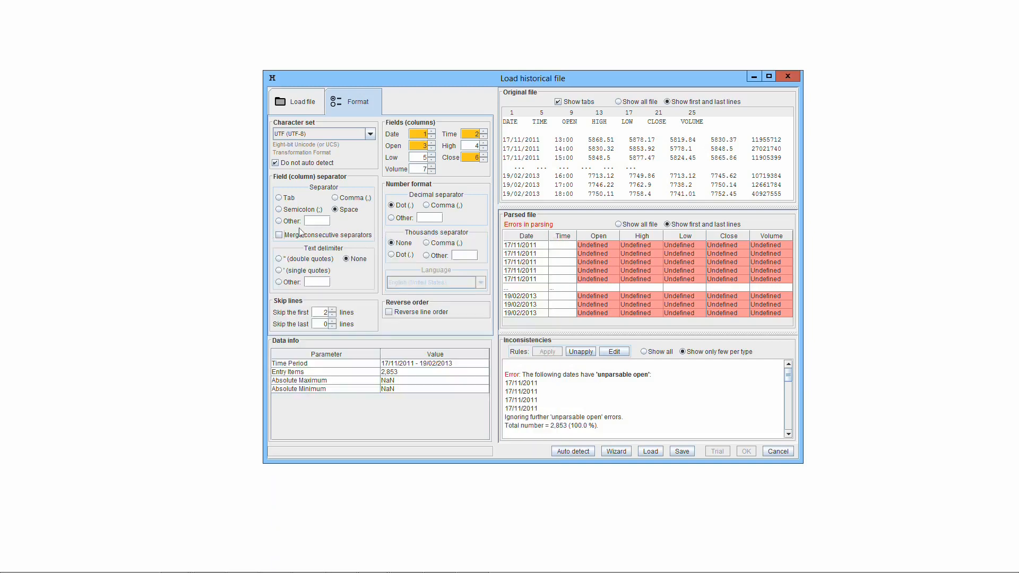
Step: Enable merging of consecutive separators for the file whose columns are aligned with multiple spaces
click(279, 235)
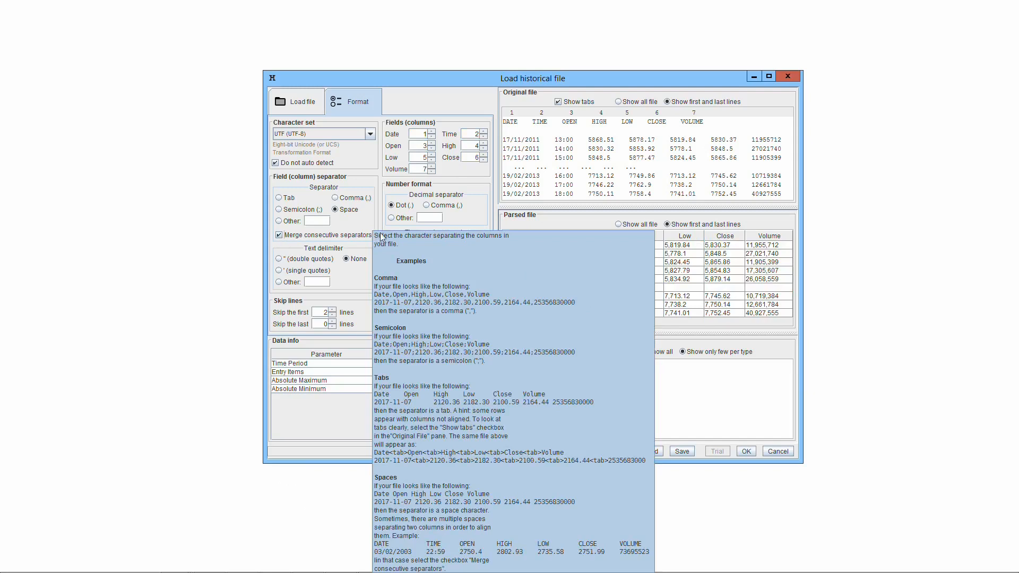
Step: Locate the double quotes around the price values and set the text delimiter to double quotes
mouse_move(385, 229)
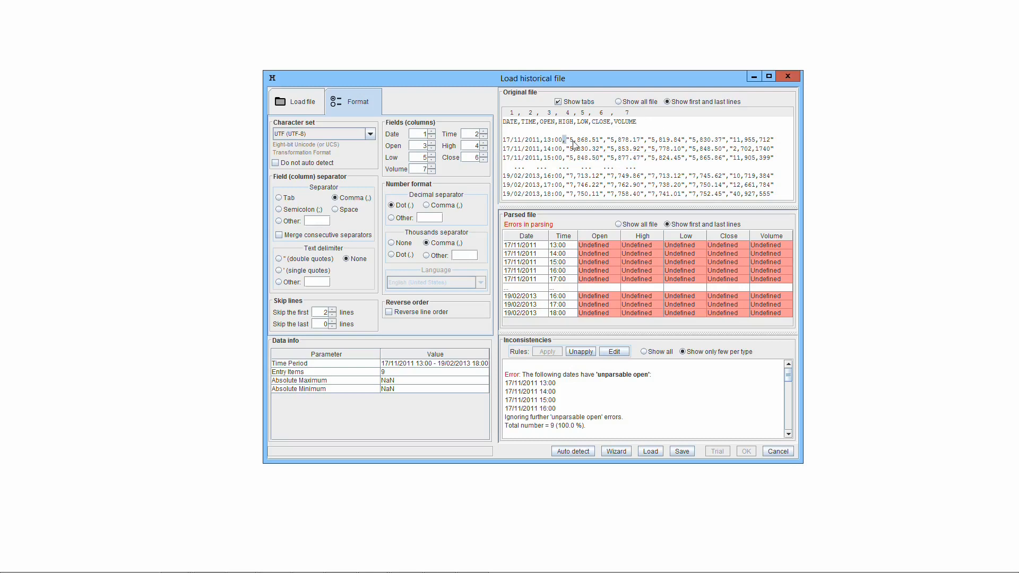
drag(573, 141, 577, 142)
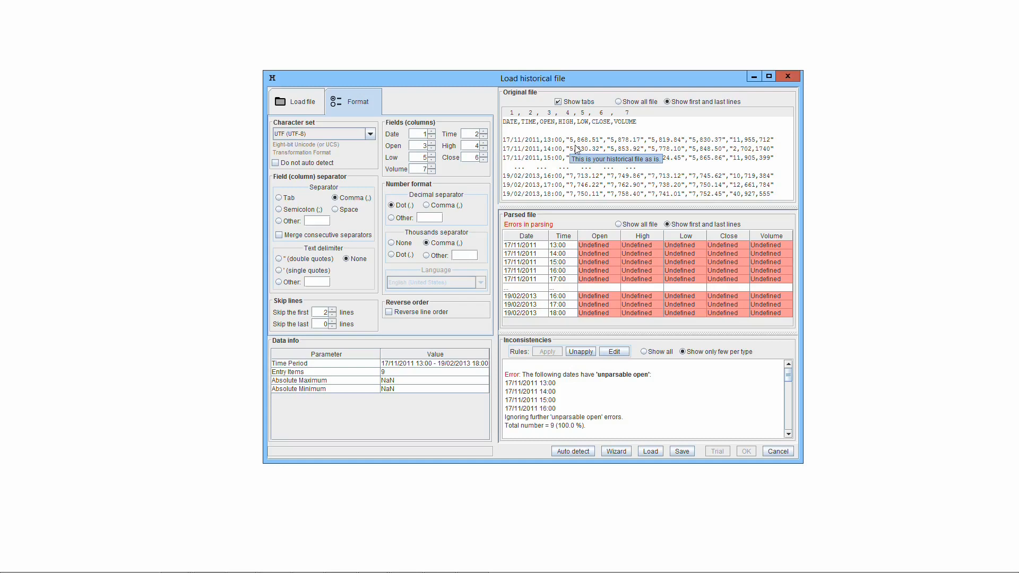
click(279, 259)
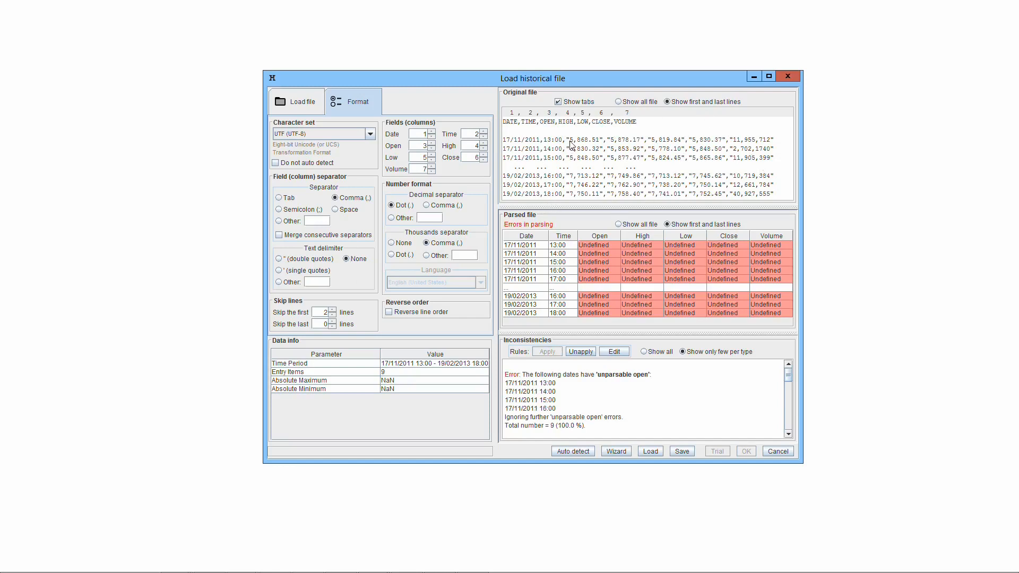
mouse_move(566, 140)
mouse_down()
mouse_move(603, 139)
mouse_move(566, 141)
mouse_up()
click(279, 259)
Step: Locate the quote characters around the next file's prices and set the text delimiter to single quotes
double_click(568, 140)
double_click(565, 140)
click(279, 271)
Step: Locate the characters enclosing the following file's prices and choose the Other text delimiter option
drag(568, 141, 570, 141)
drag(607, 141, 643, 141)
click(281, 283)
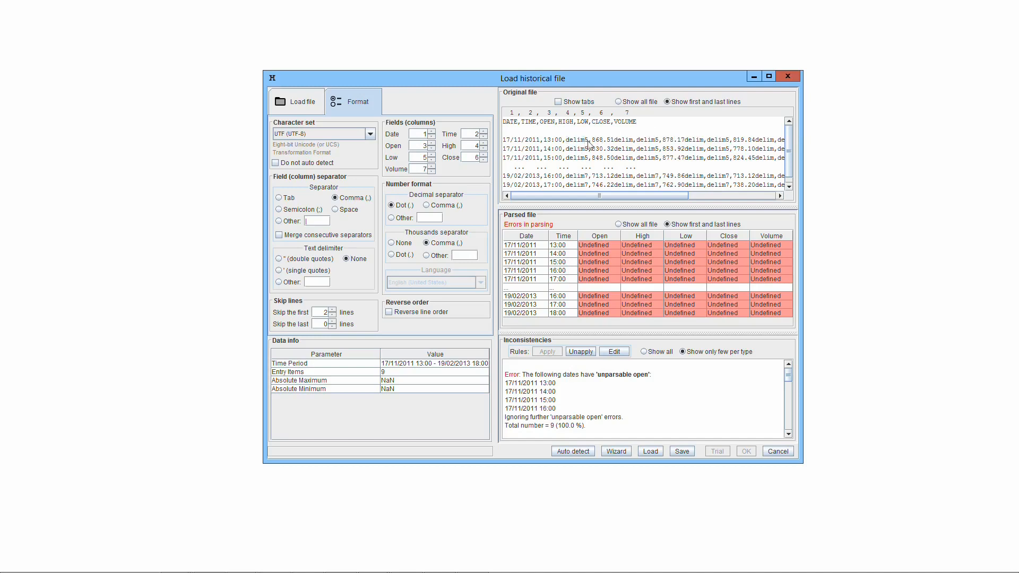
Step: Locate the text enclosing each price in the comma-separated file and set the custom text delimiter to delim
drag(615, 142, 634, 142)
drag(566, 150, 657, 150)
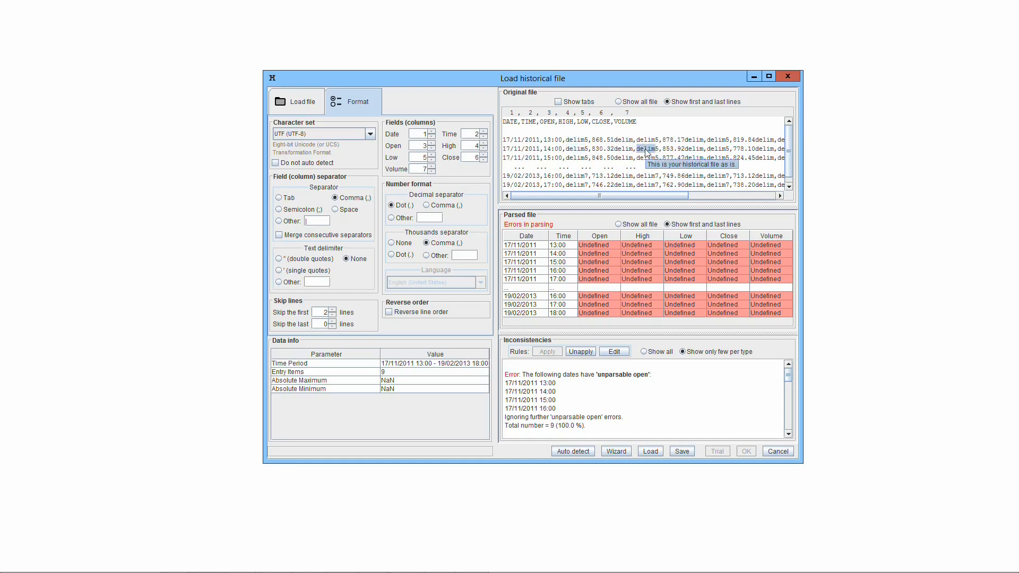
click(279, 282)
text(del)
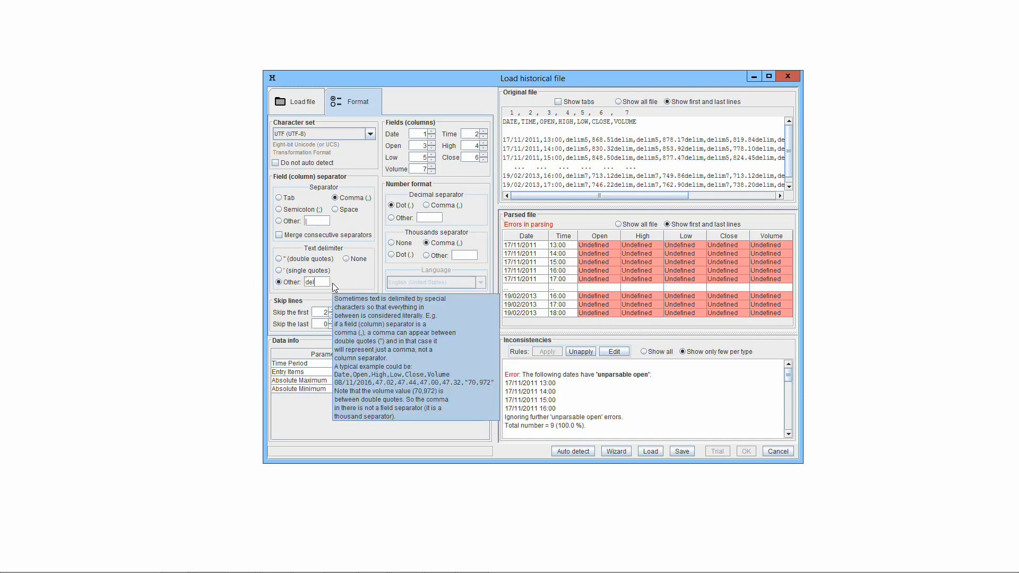
text(im)
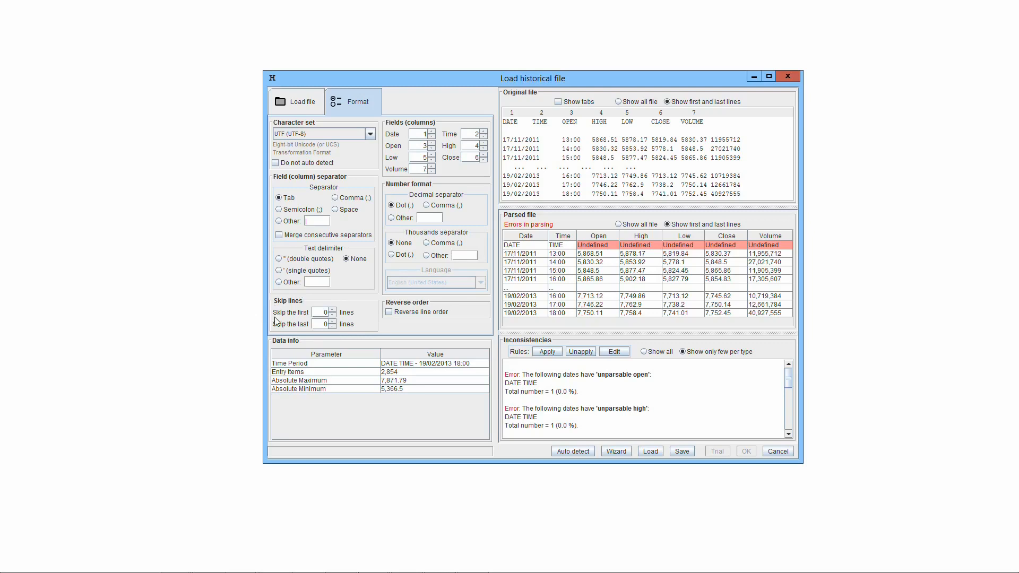
Step: Locate the header row in the original file and increase the number of initial lines to skip by one
mouse_move(369, 327)
drag(507, 123, 712, 125)
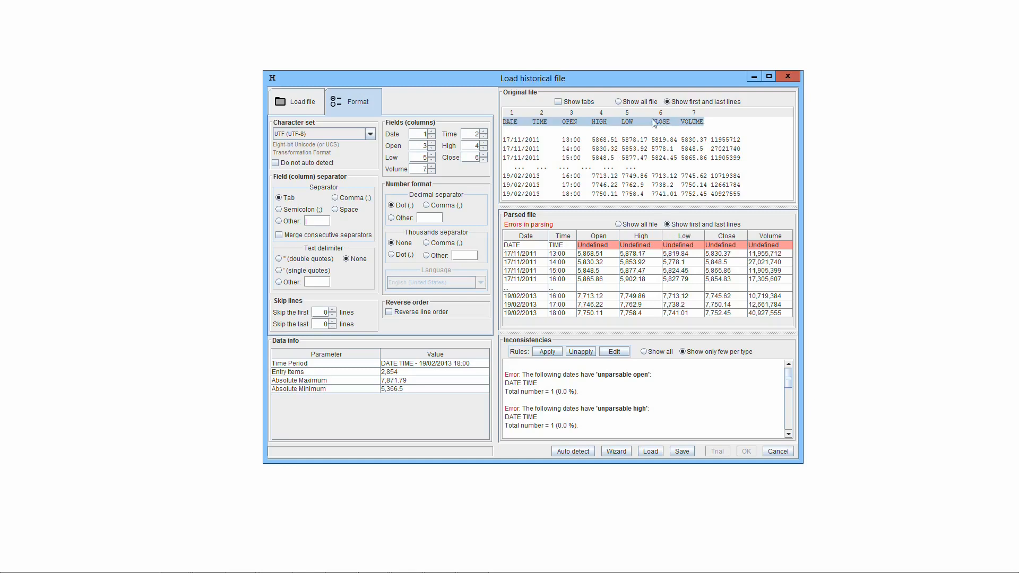
click(331, 309)
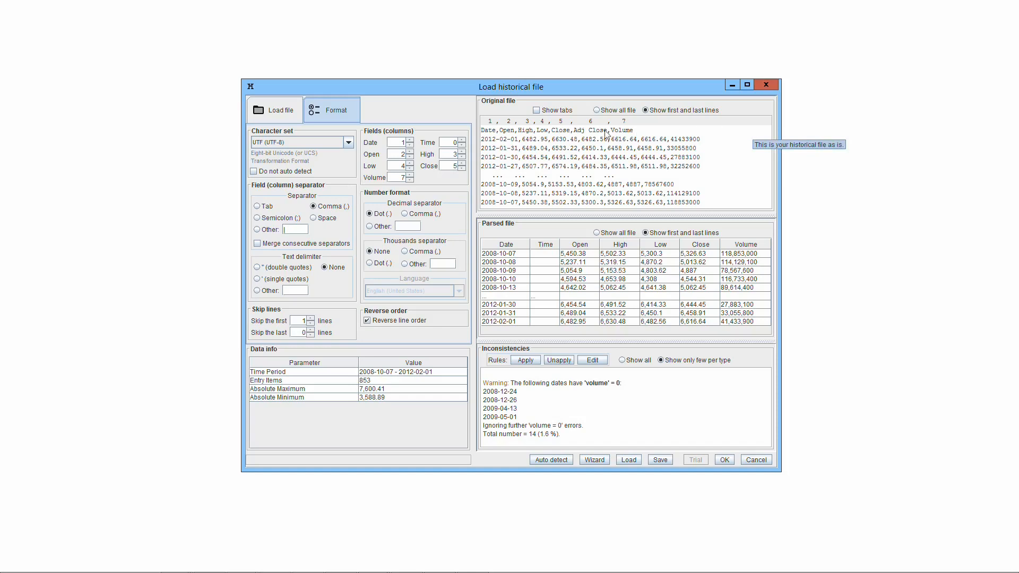
Step: Show the whole original file and examine its data rows and the header line with the numbered columns
drag(481, 133, 652, 132)
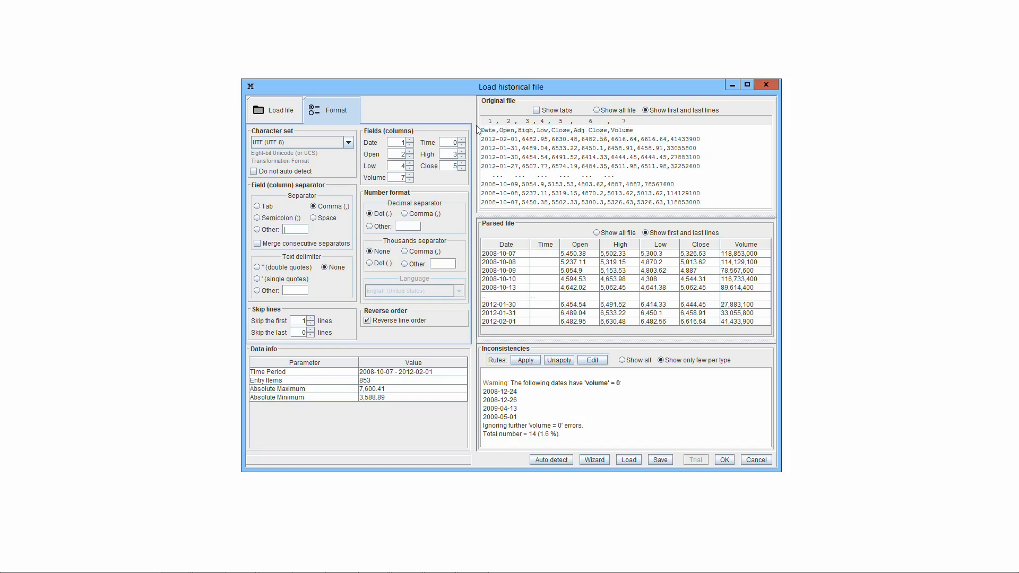
click(596, 111)
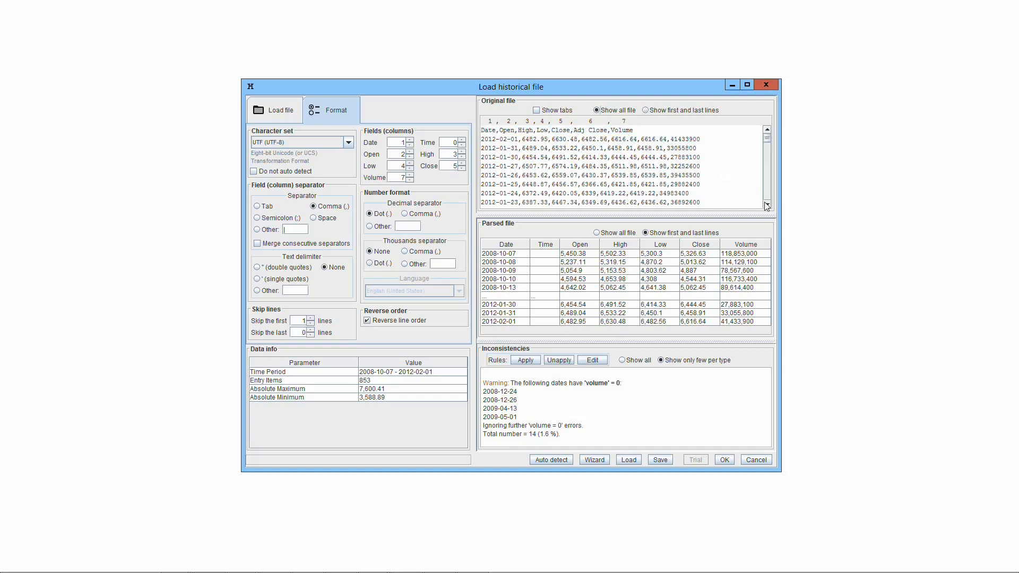
click(767, 204)
click(767, 204)
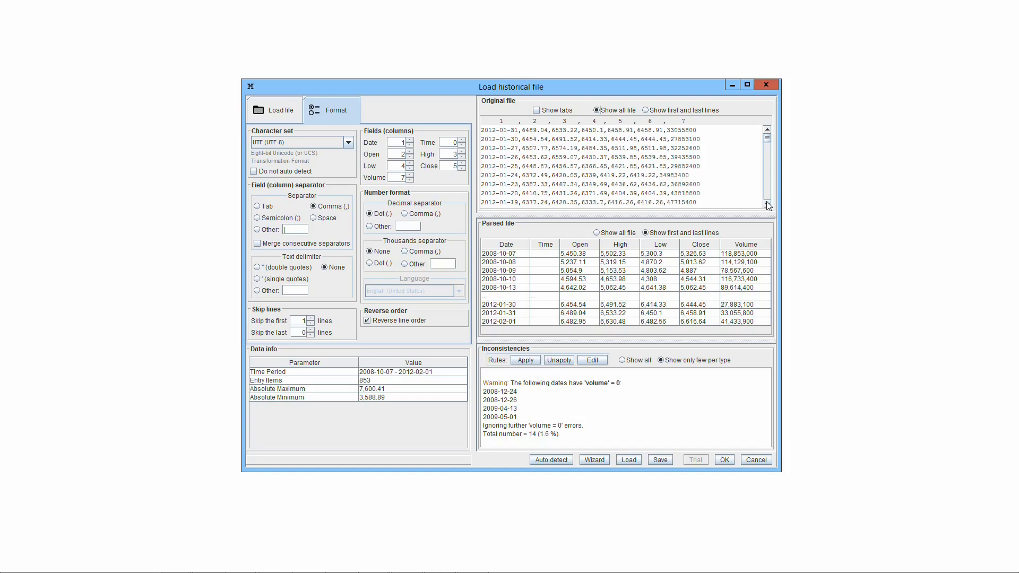
click(766, 204)
click(767, 204)
click(767, 204)
click(766, 205)
click(766, 204)
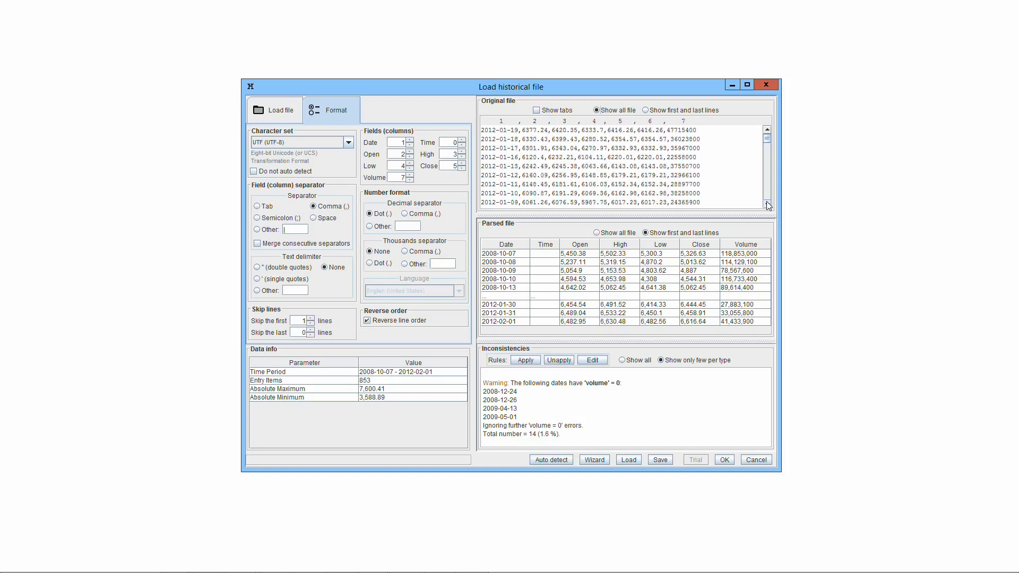
click(767, 204)
click(767, 205)
click(769, 195)
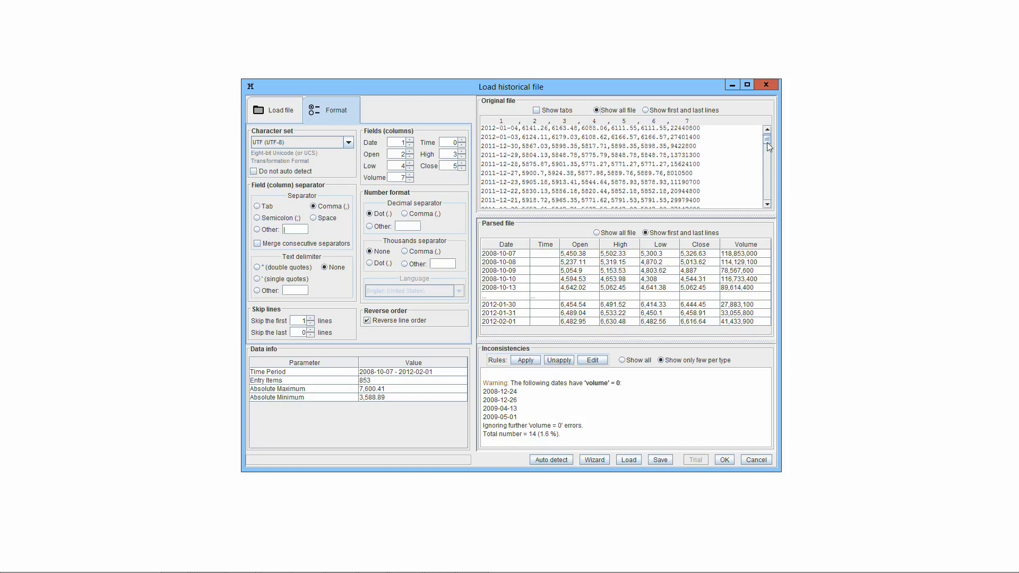
drag(770, 146, 770, 141)
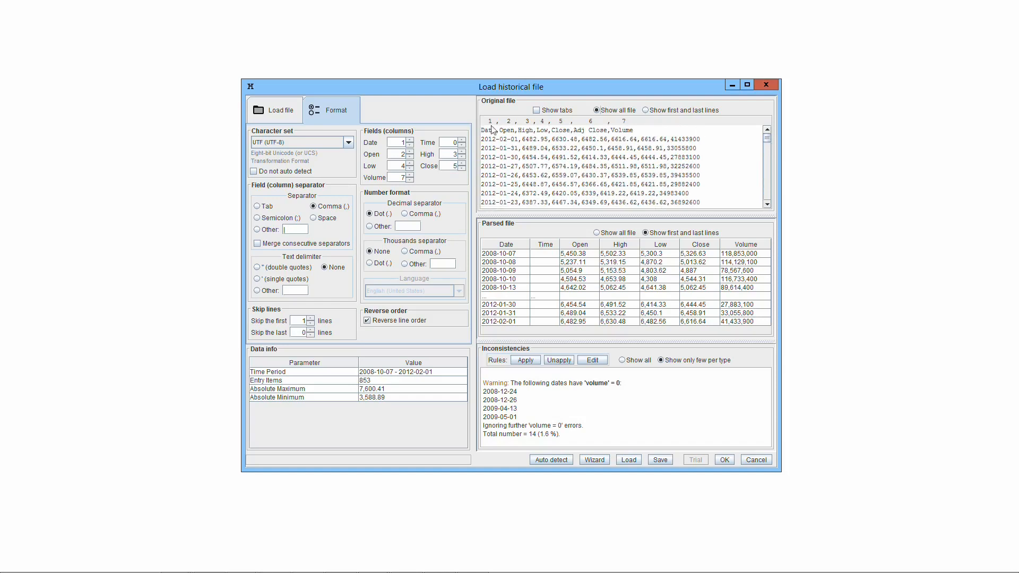
drag(481, 130, 635, 130)
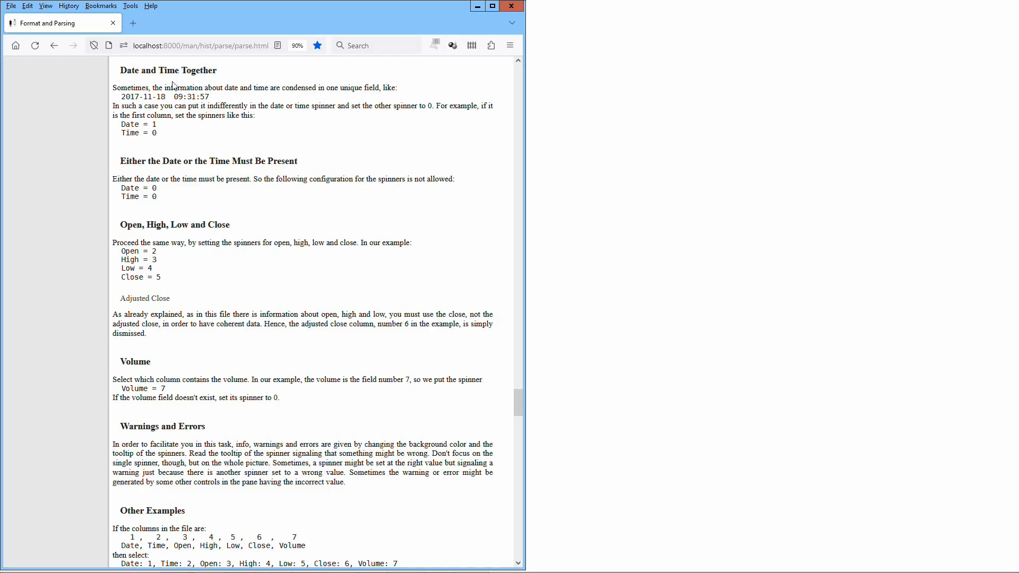
Step: In the browser manual, examine the combined date-and-time example and its settings Date = 1 and Time = 0
drag(122, 91, 210, 96)
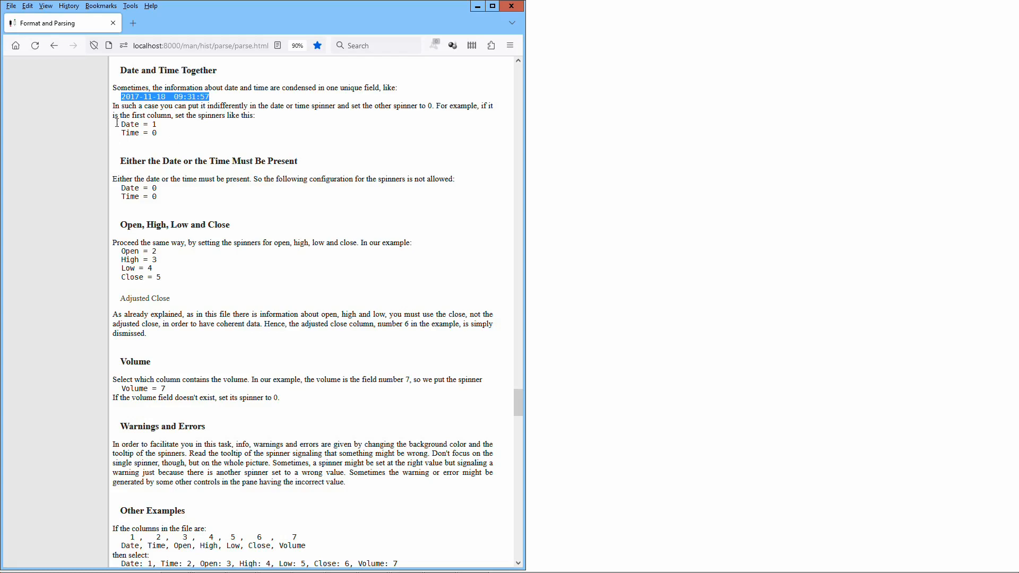
drag(113, 123, 159, 137)
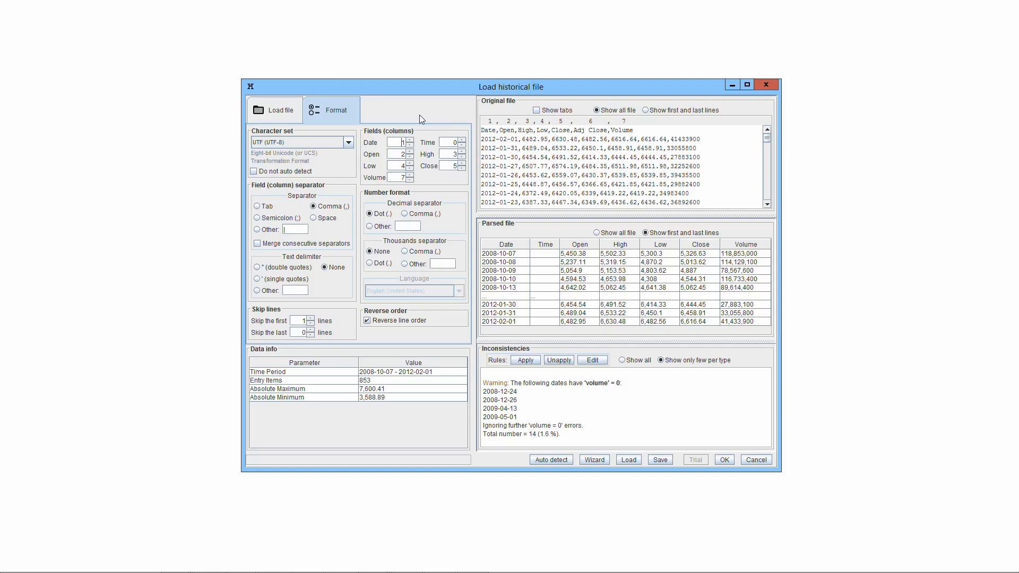
Step: In the Load historical file dialog, try setting the Date column to 0 and restore it to 1
click(410, 146)
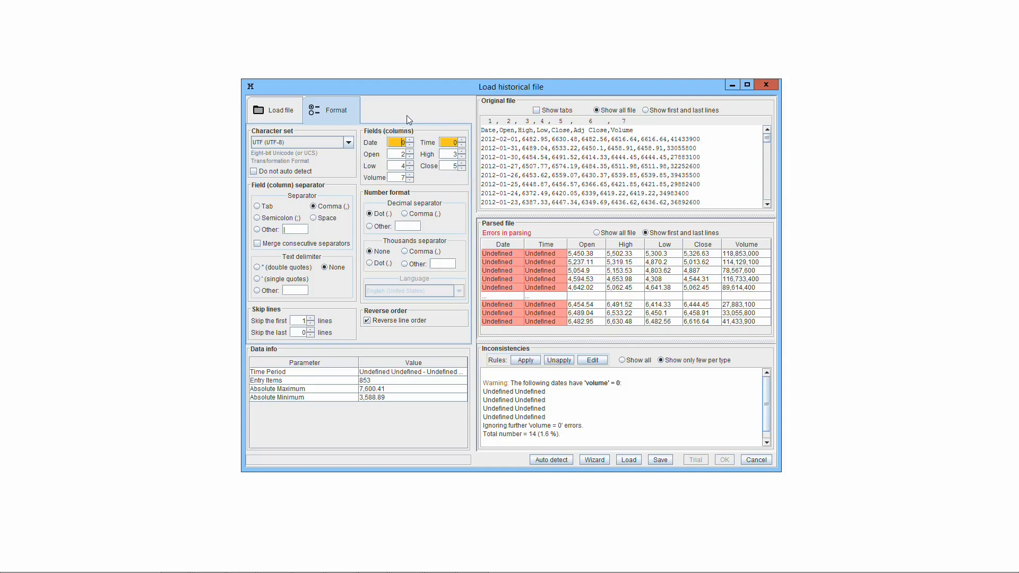
click(410, 139)
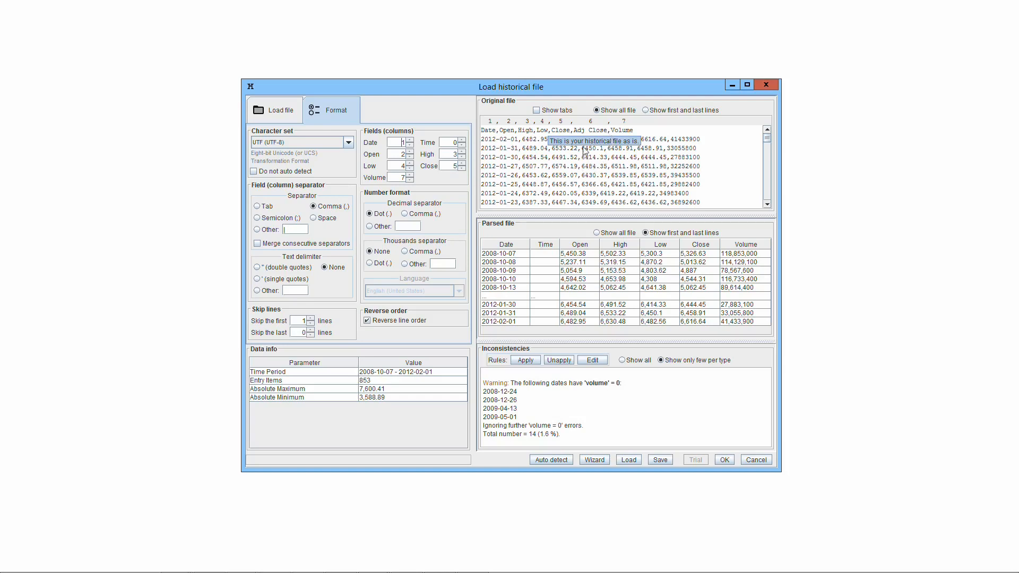
Step: Examine the Adj Close and Volume headers in the original file and the help on pairing columns with fields
drag(574, 131, 609, 133)
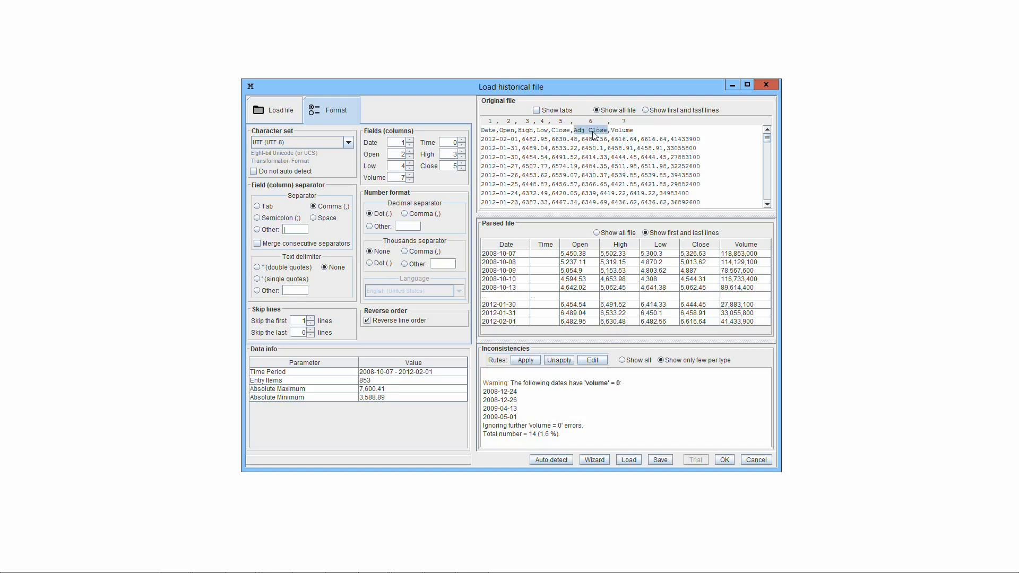
click(605, 162)
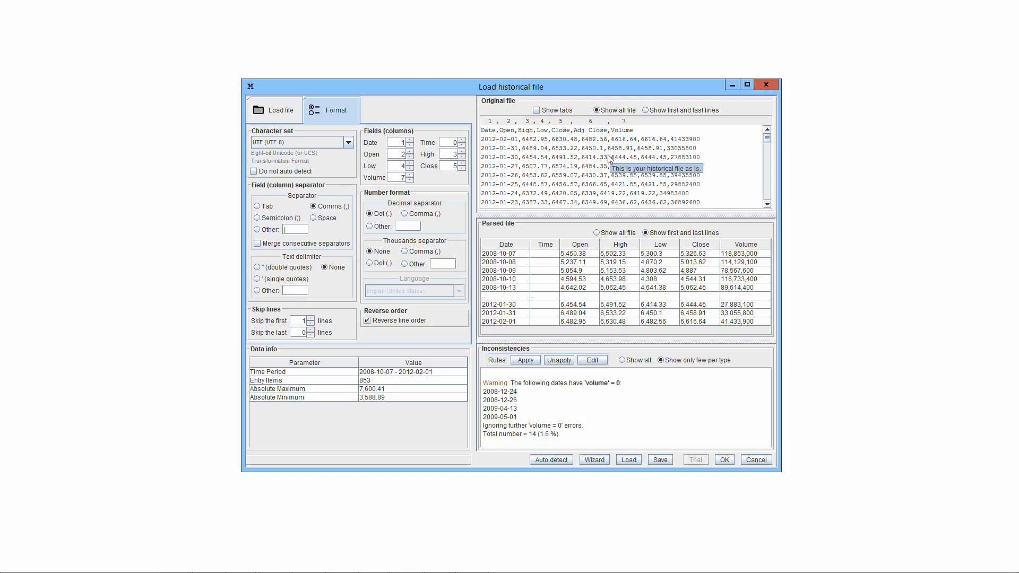
drag(611, 131, 635, 131)
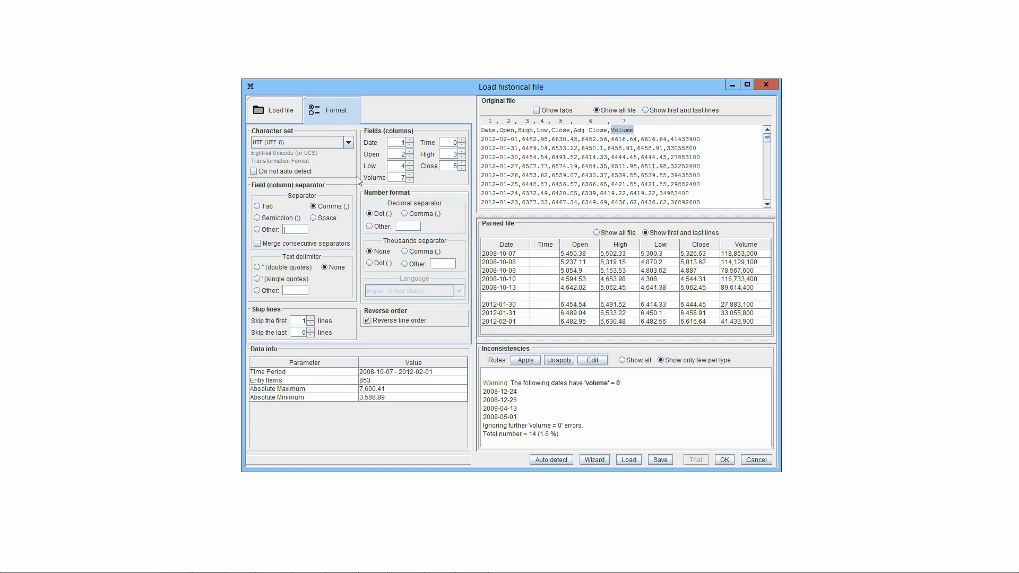
mouse_move(424, 175)
mouse_move(460, 180)
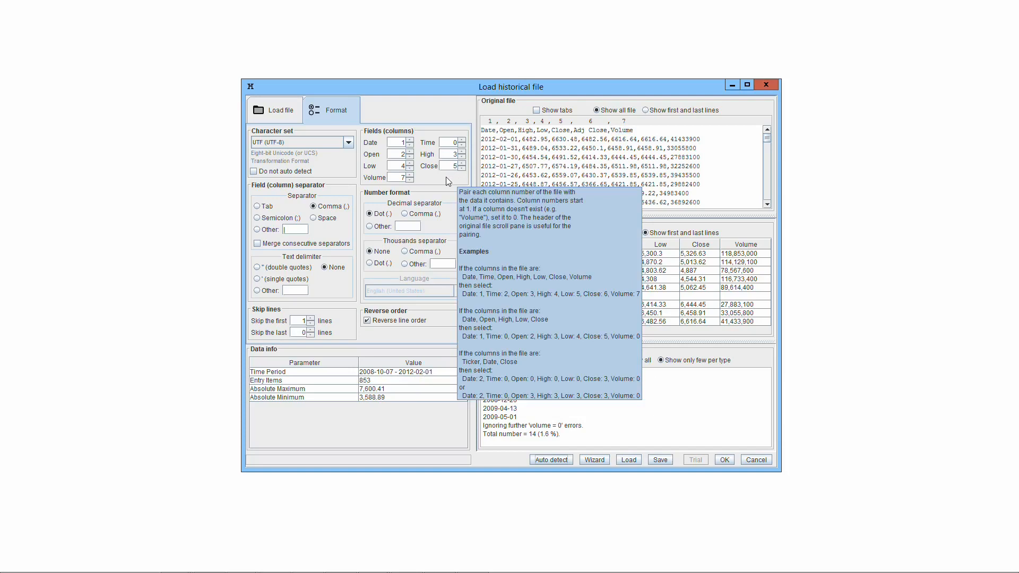
Step: Try assigning the Low field to columns 3 and 1, read the field warnings, and restore it to column 4
click(410, 168)
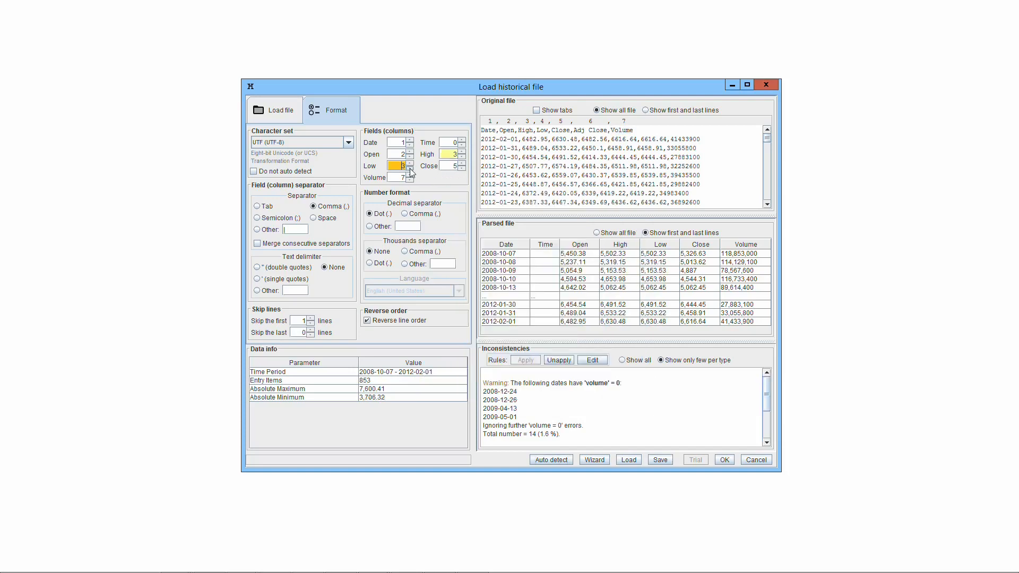
mouse_move(394, 165)
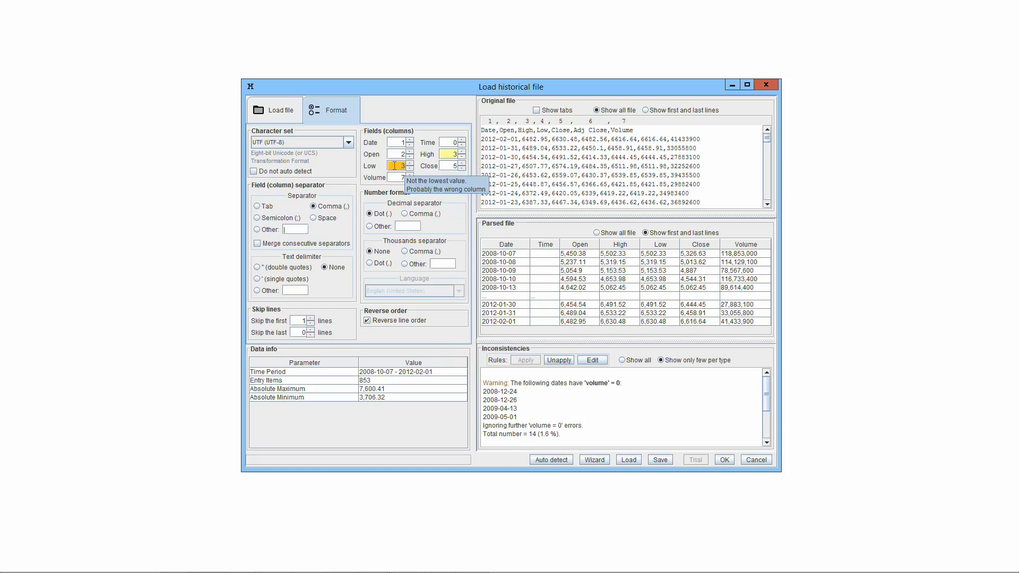
mouse_move(446, 152)
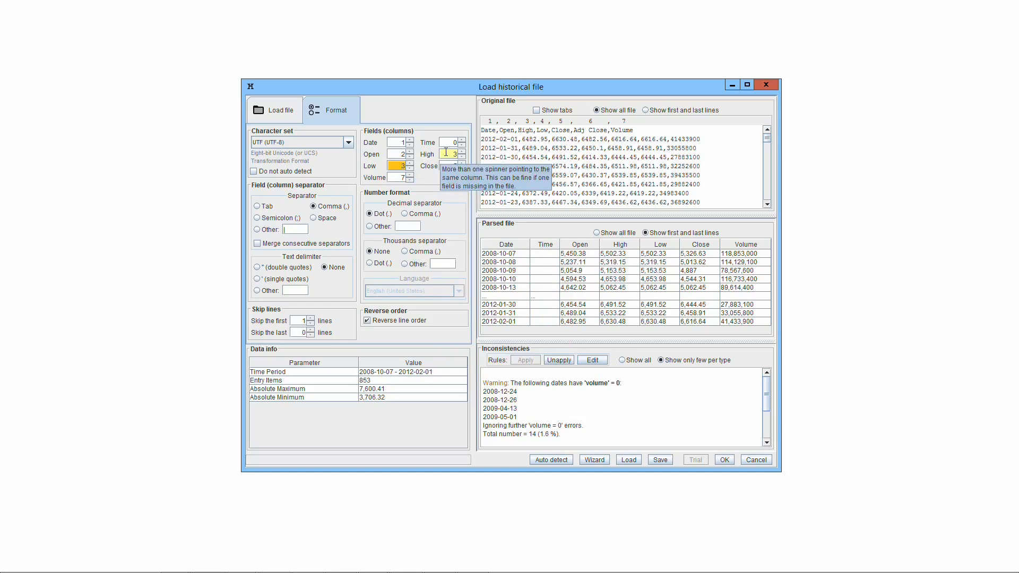
click(411, 169)
click(411, 169)
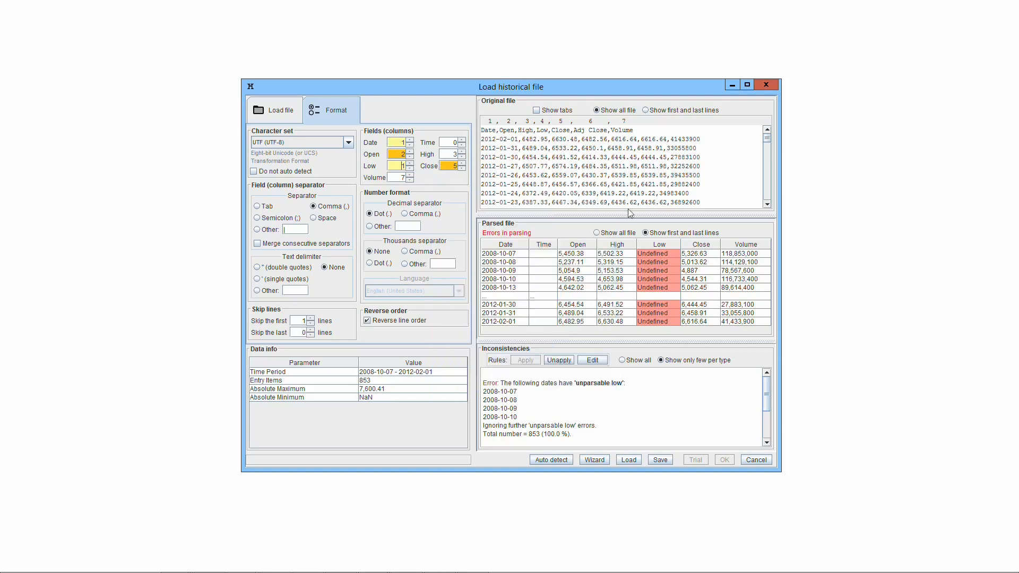
click(410, 163)
click(410, 163)
click(411, 163)
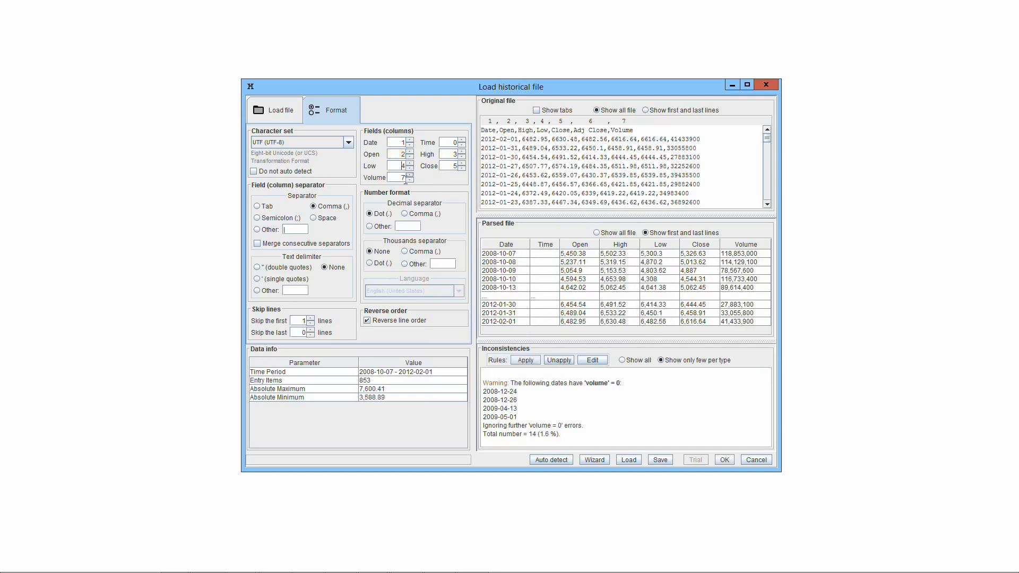
Step: Try Tab as the field separator for the comma-separated file and restore Comma
click(258, 206)
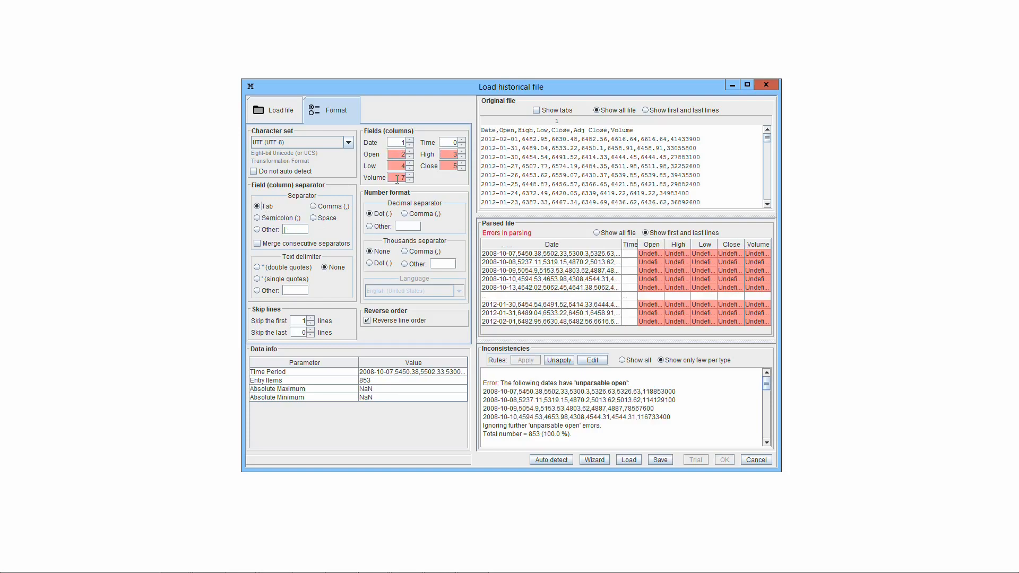
click(313, 207)
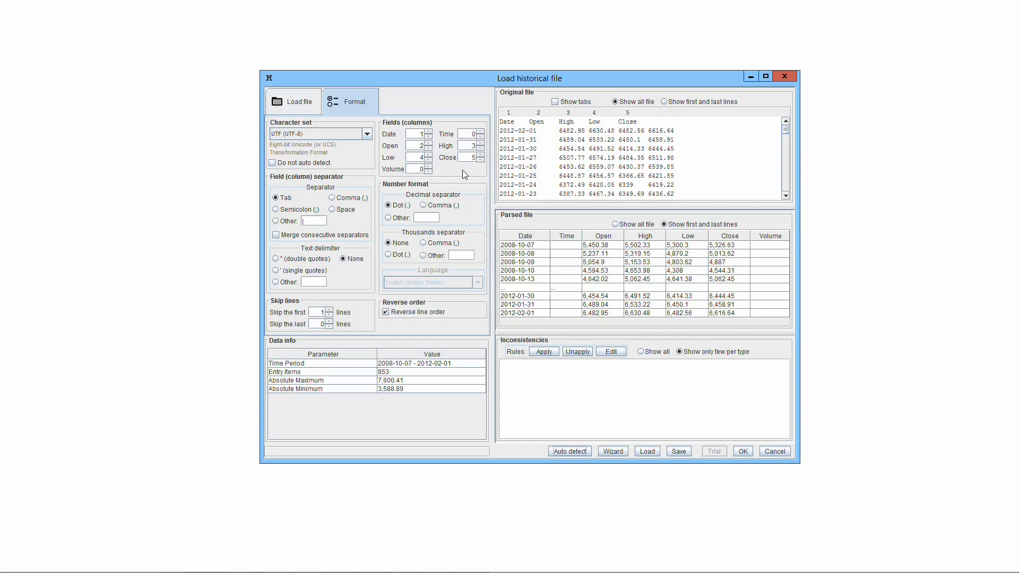
Step: For the file with only Ticker, Date and Close columns, set the Open, High and Low fields to column 3
mouse_move(465, 174)
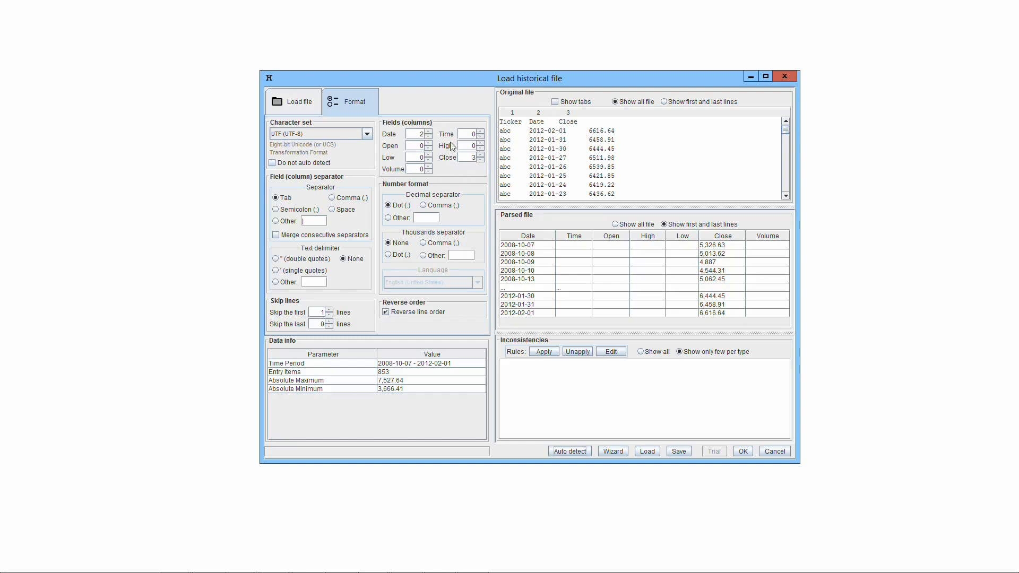
click(428, 142)
click(428, 143)
click(428, 143)
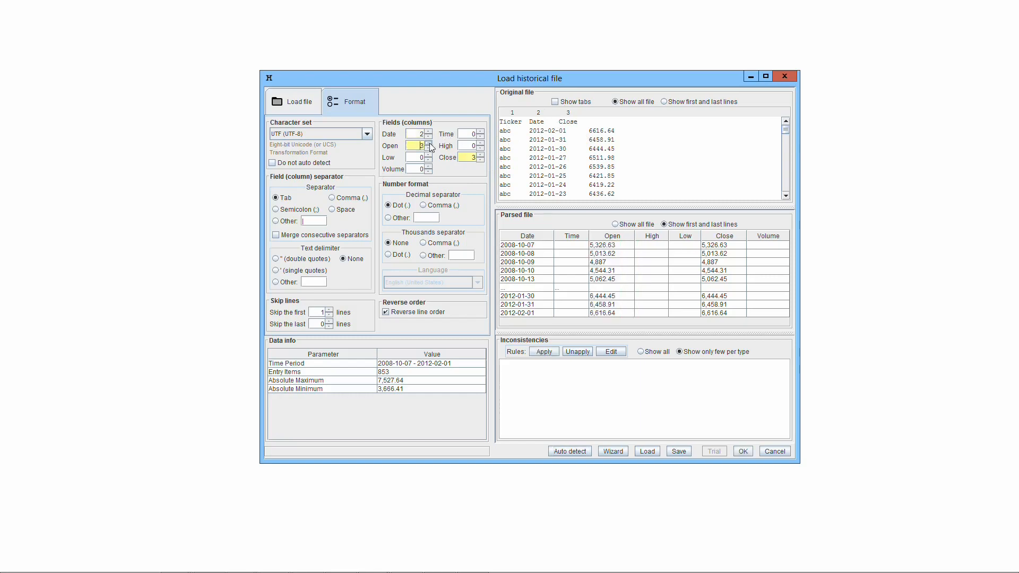
click(480, 143)
click(480, 143)
click(480, 143)
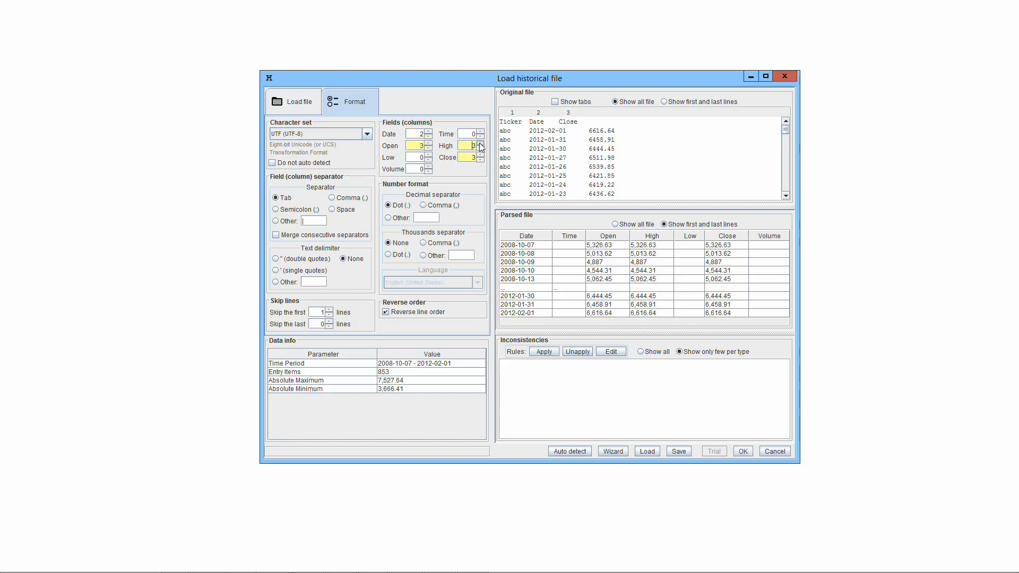
click(428, 154)
click(428, 155)
click(427, 154)
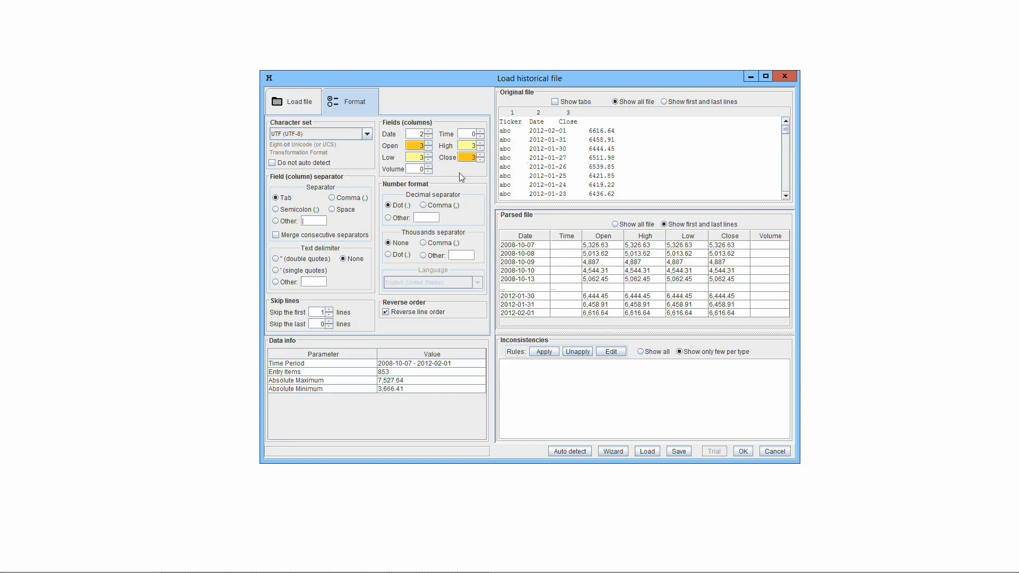
Step: Try language-based number formatting, browse the available languages, and restore the explicit decimal and thousands separators
mouse_move(460, 173)
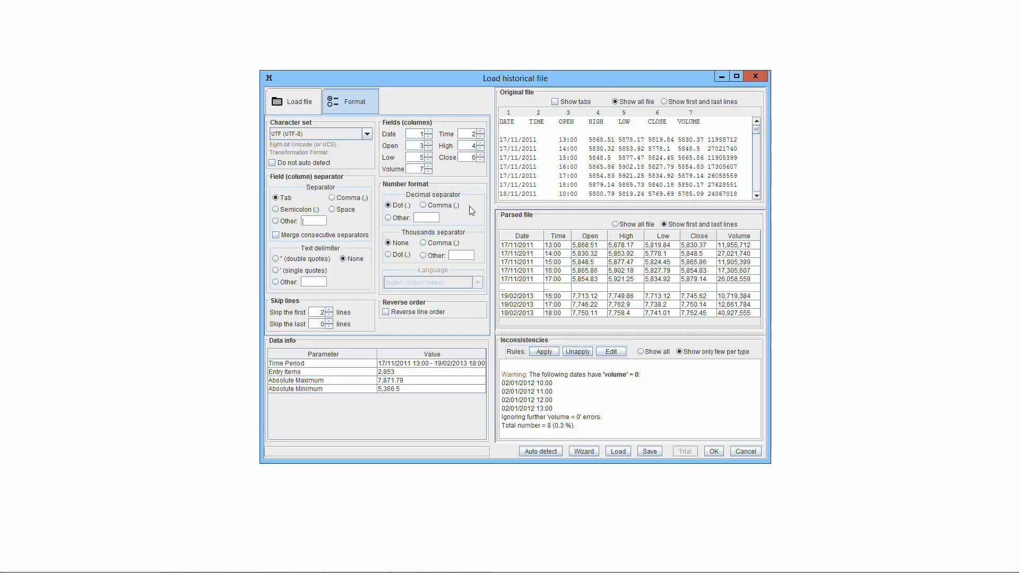
click(404, 272)
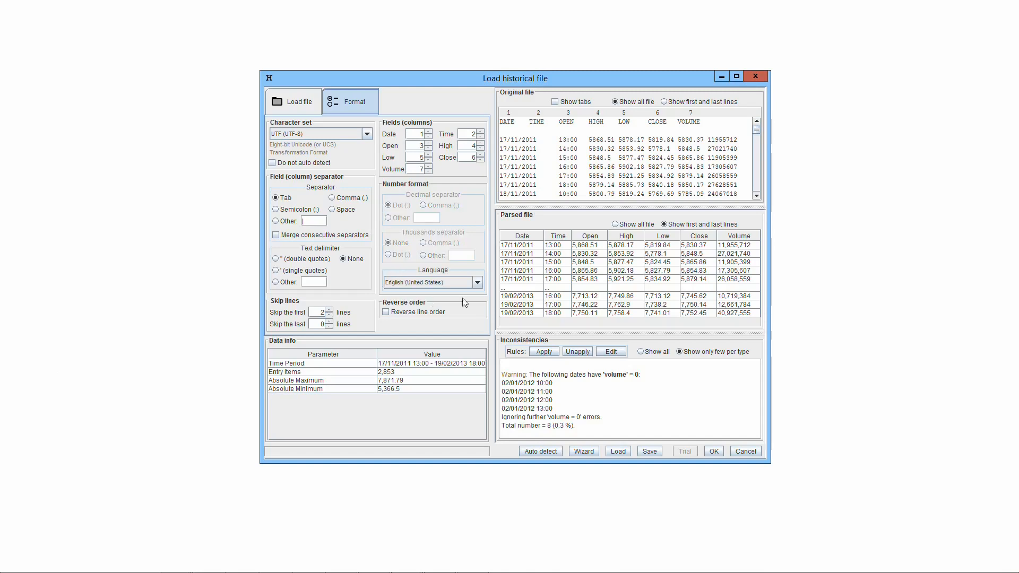
click(476, 285)
drag(478, 298, 477, 337)
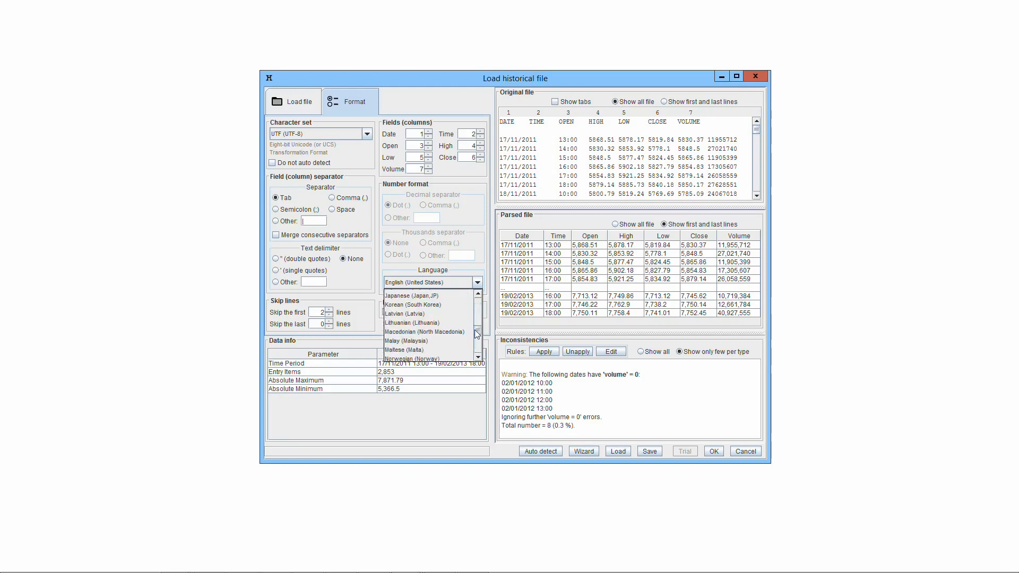
click(495, 284)
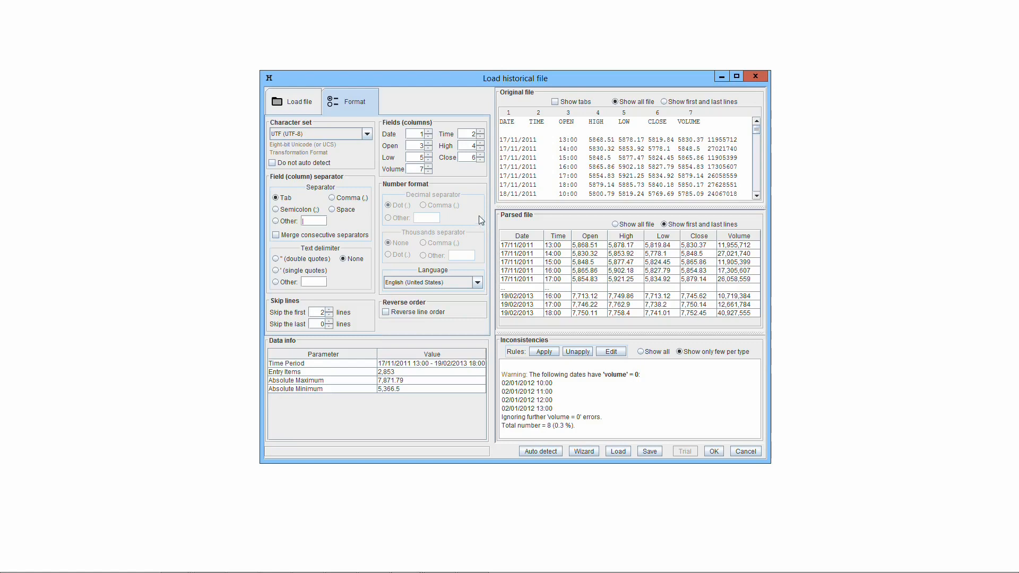
click(479, 216)
click(466, 273)
click(473, 243)
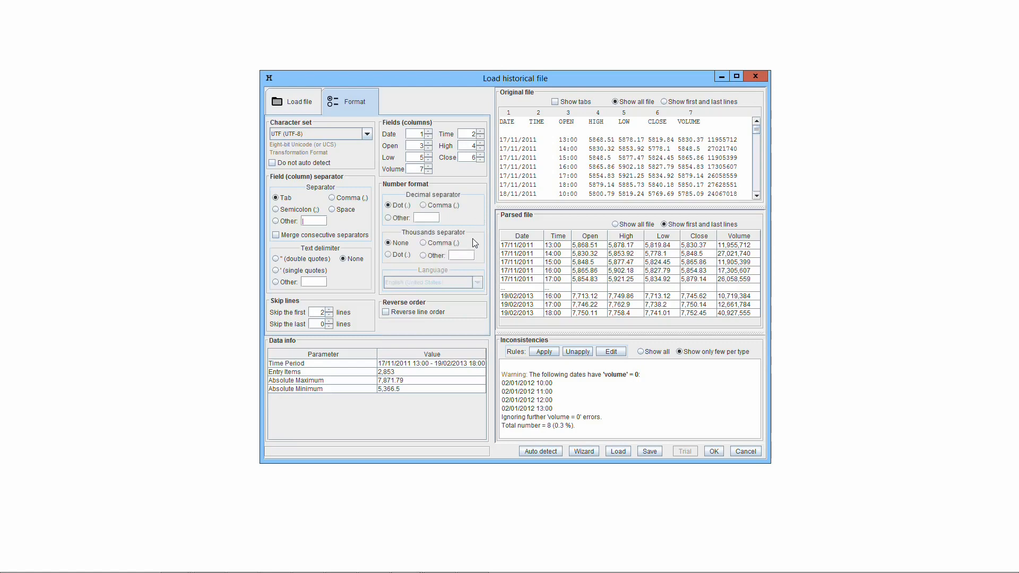
click(475, 277)
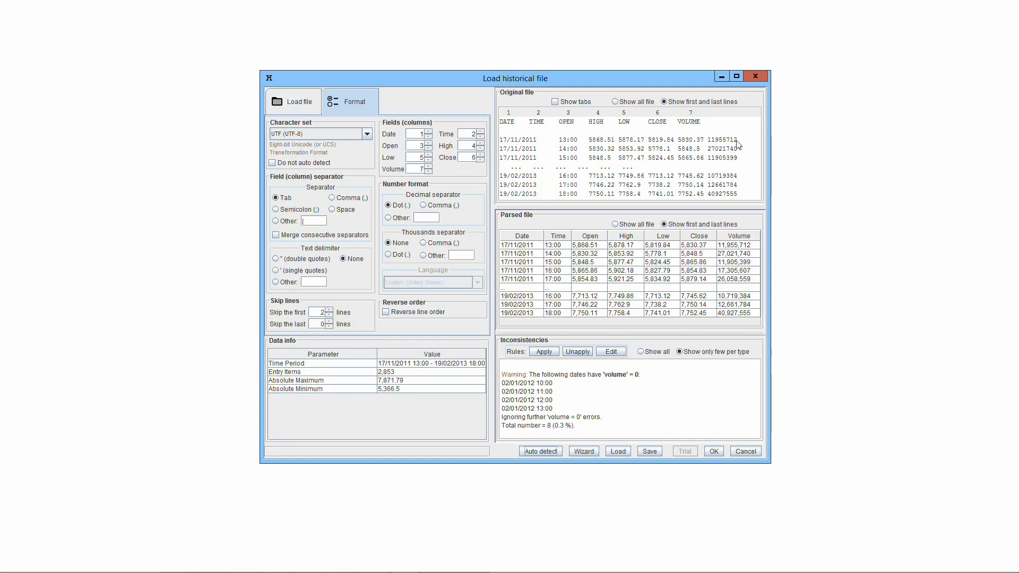
Step: Show the entire original file and examine its rows below the headers against the column numbers
click(615, 102)
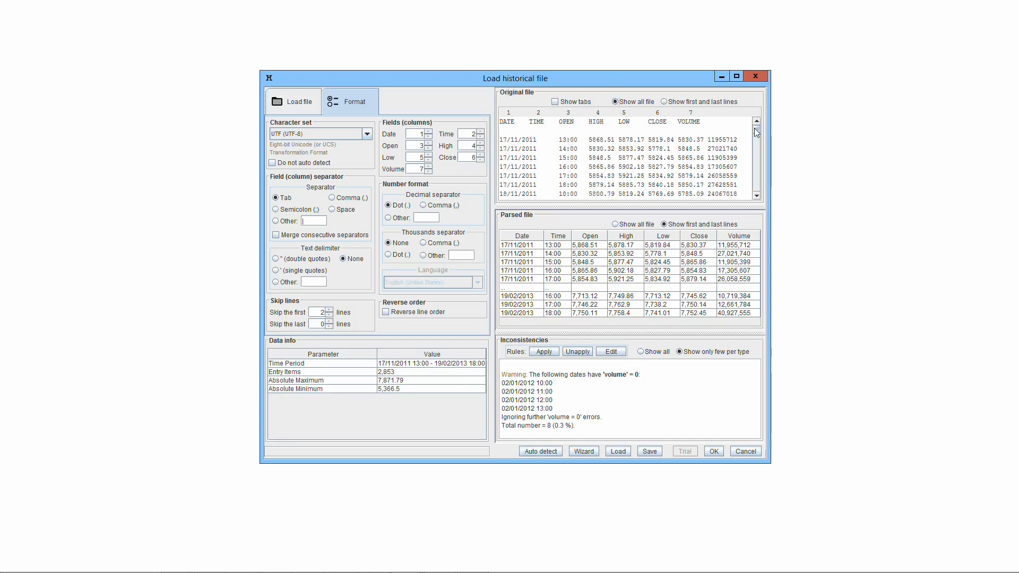
click(757, 196)
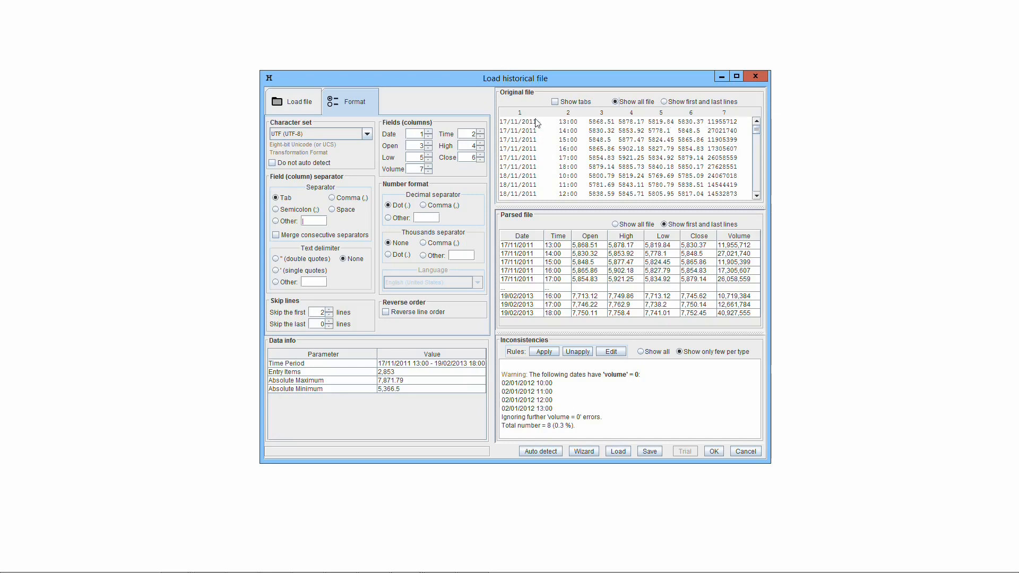
mouse_move(523, 113)
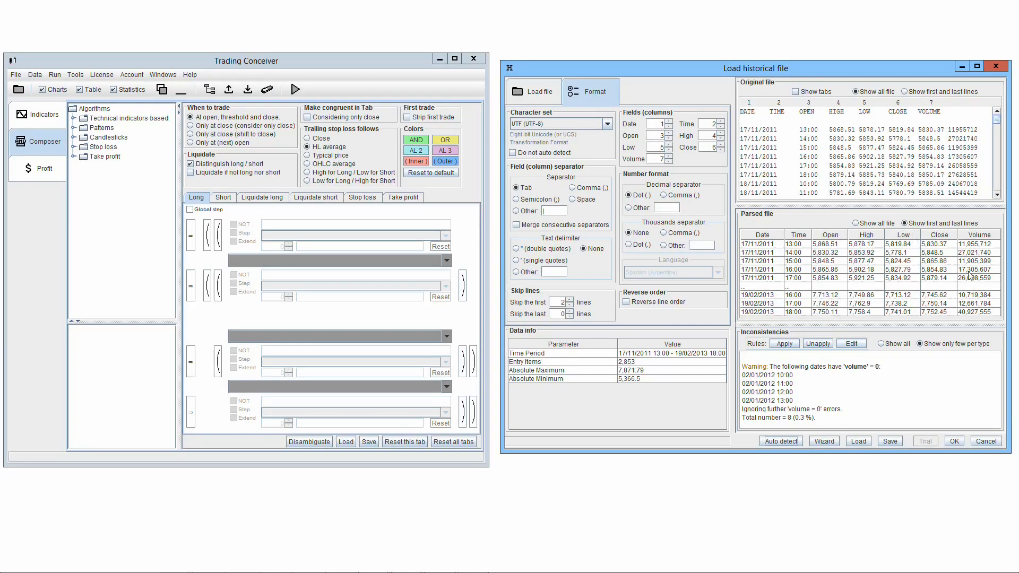
Step: In the main window's Options, set the language for formatting numbers to French (France) and apply it
click(76, 75)
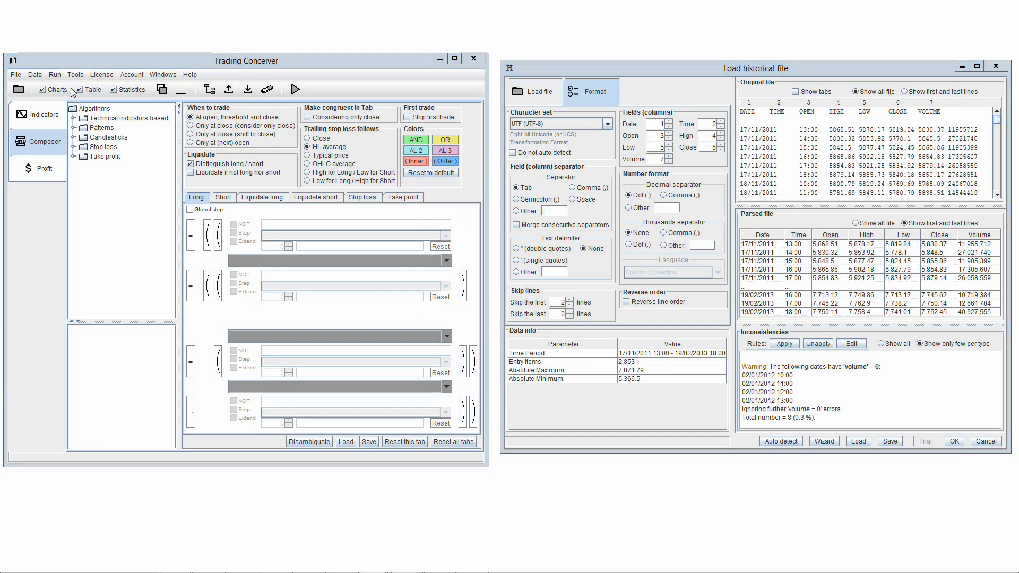
click(83, 90)
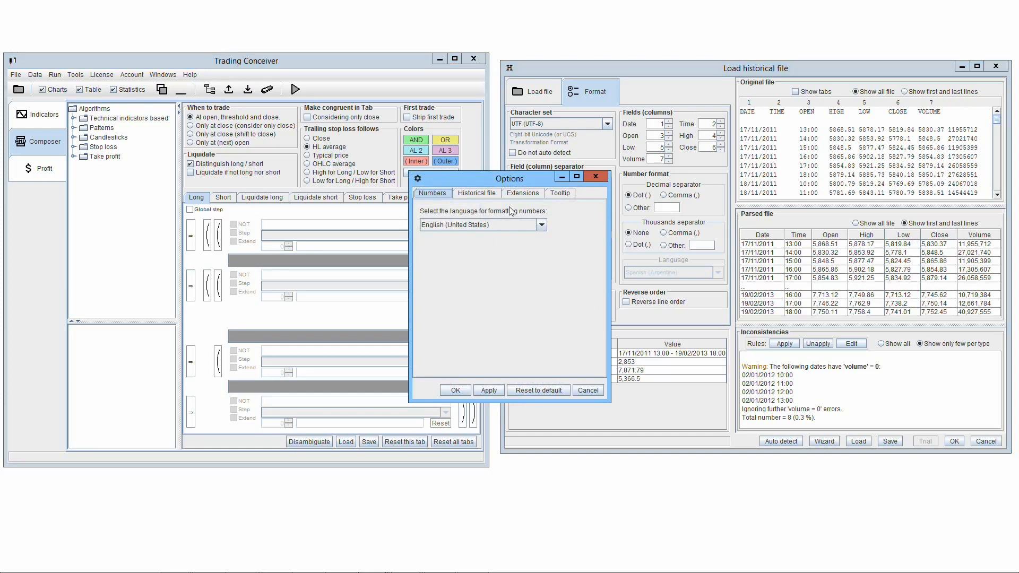
drag(498, 183, 363, 227)
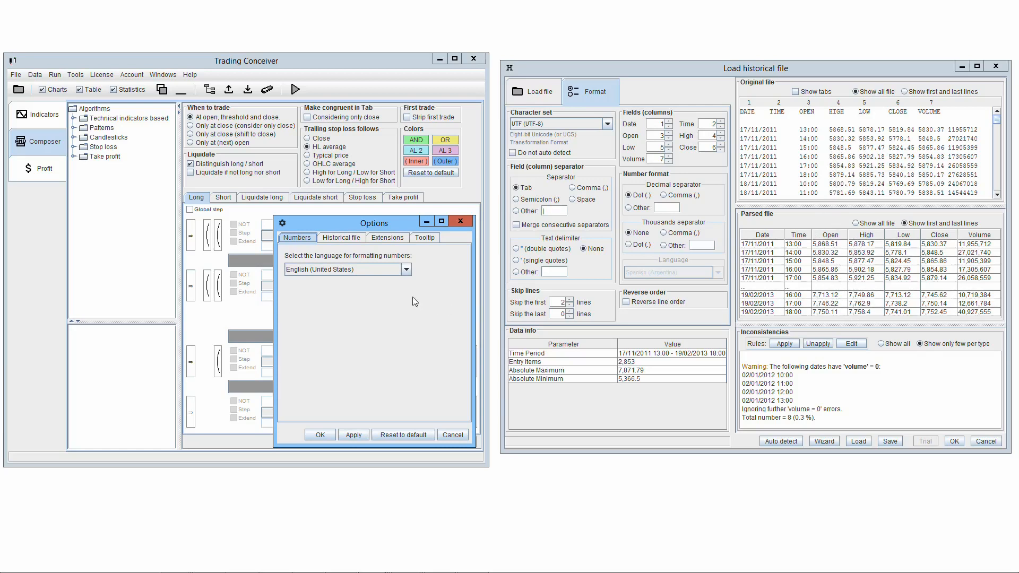
click(406, 269)
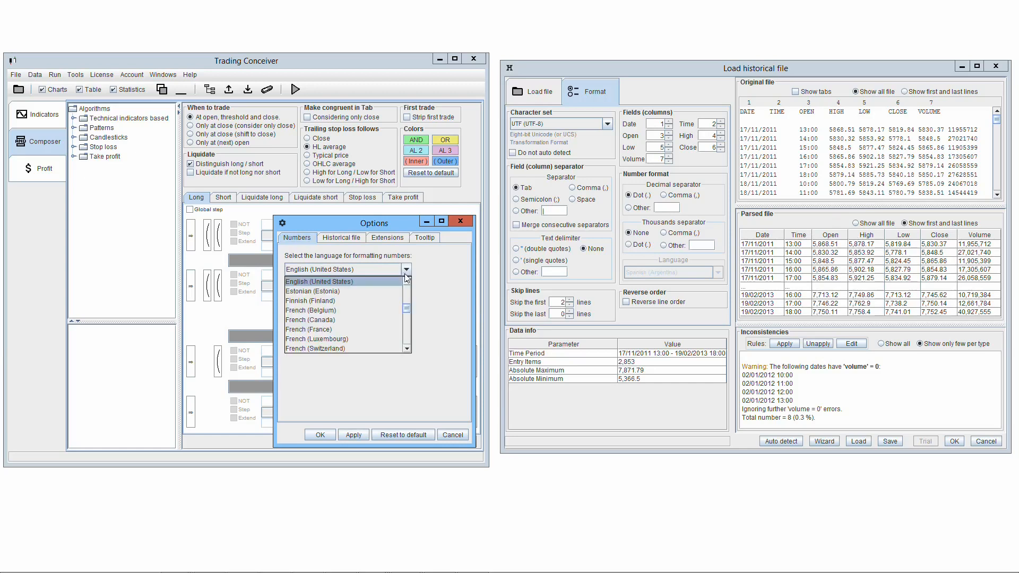
click(382, 328)
click(360, 435)
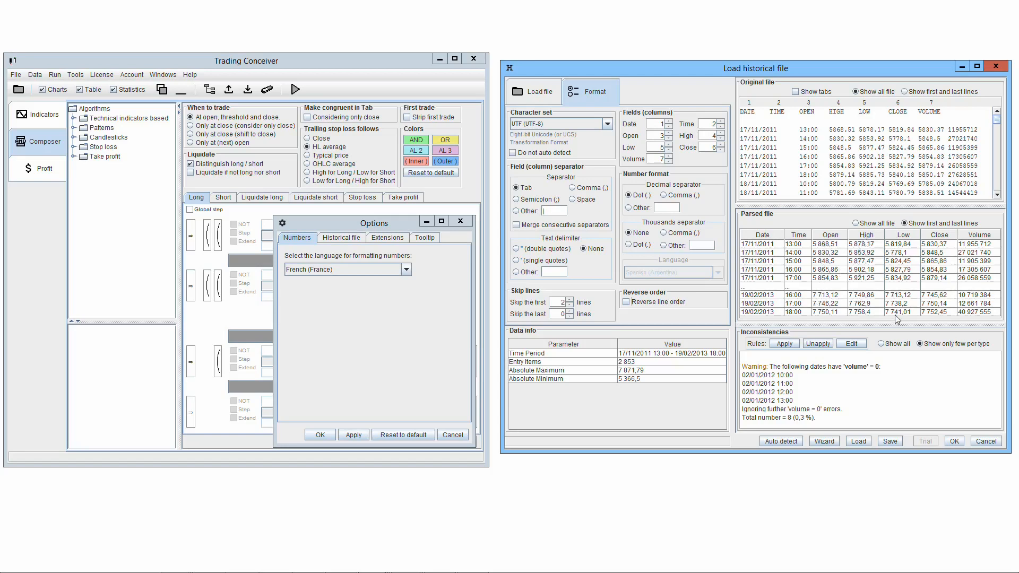
Step: Change the number formatting language in the Options to German (Germany) and apply it
click(406, 270)
scroll(409, 340, down, 3)
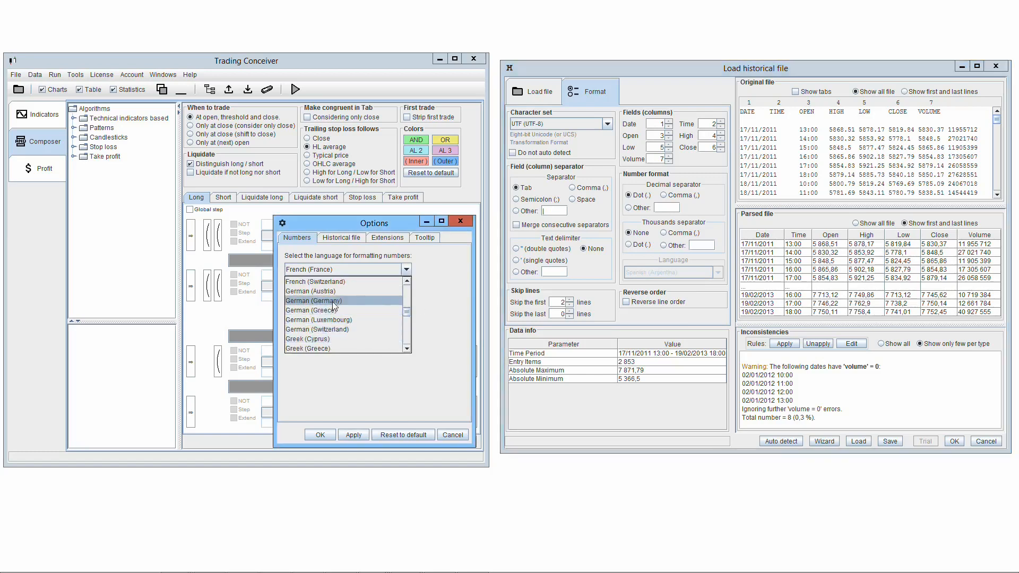
click(318, 300)
click(354, 435)
click(523, 393)
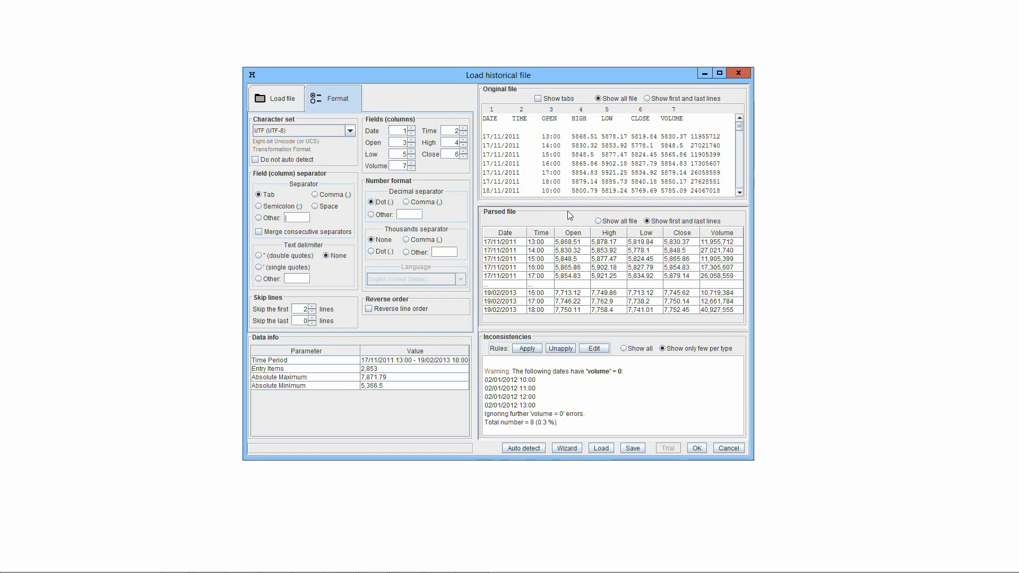
Step: For the file with space-grouped thousands, switch the number format from explicit separators to language rules
mouse_move(575, 282)
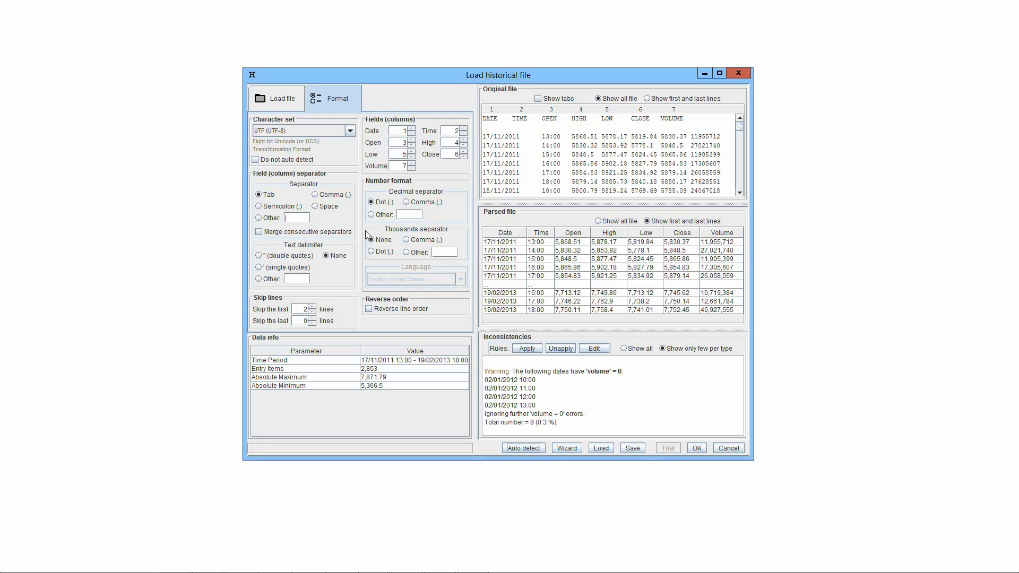
mouse_move(401, 246)
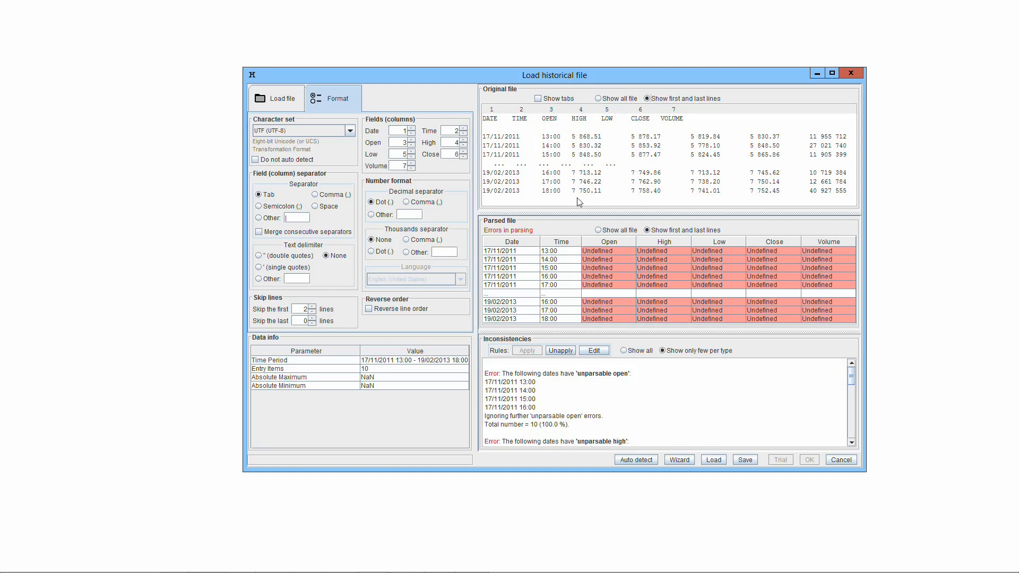
click(407, 253)
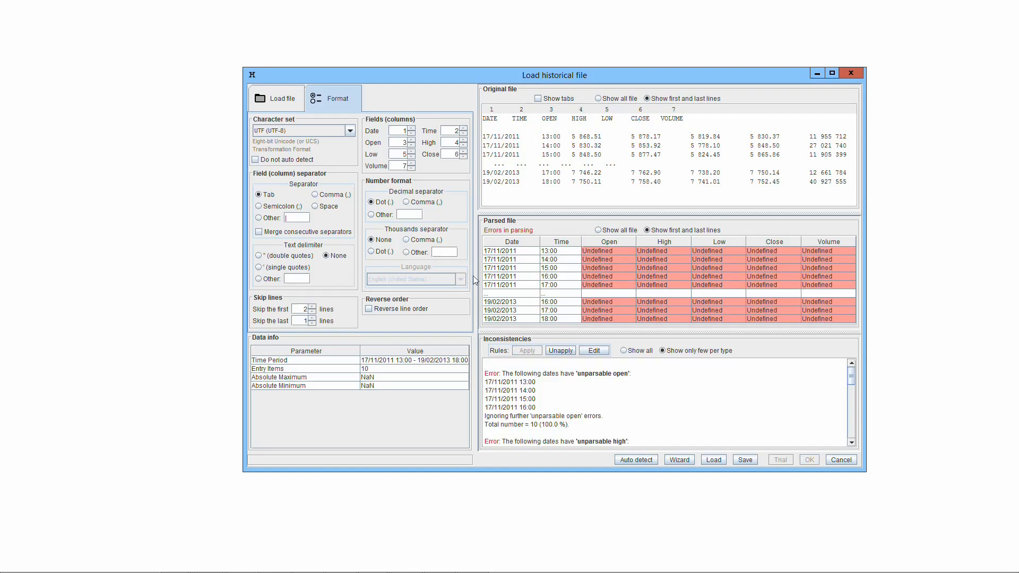
click(454, 276)
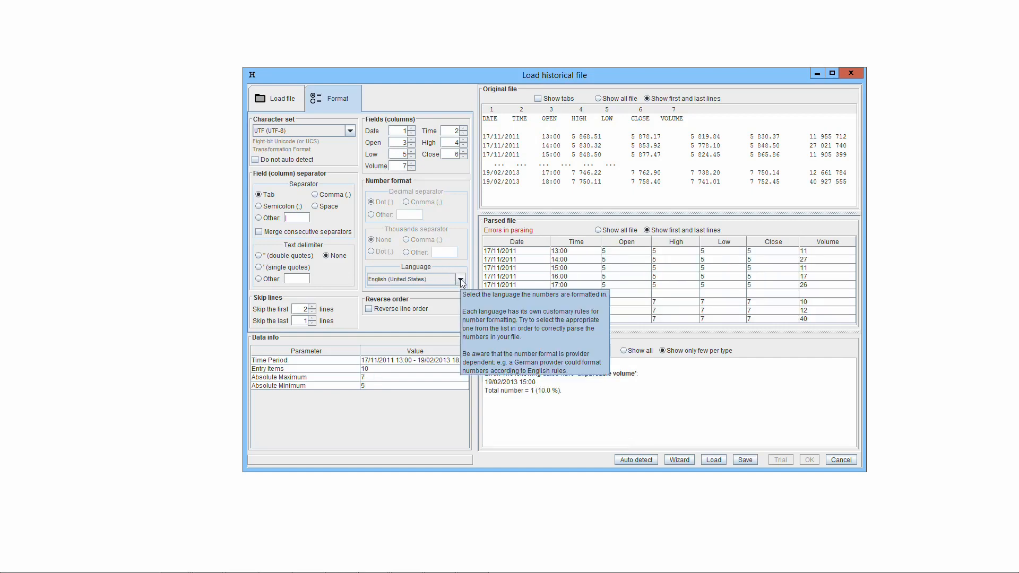
Step: Browse the number format languages through the Spanish variants to Swedish and Thai, and close the list without choosing one
click(460, 280)
drag(461, 308, 462, 337)
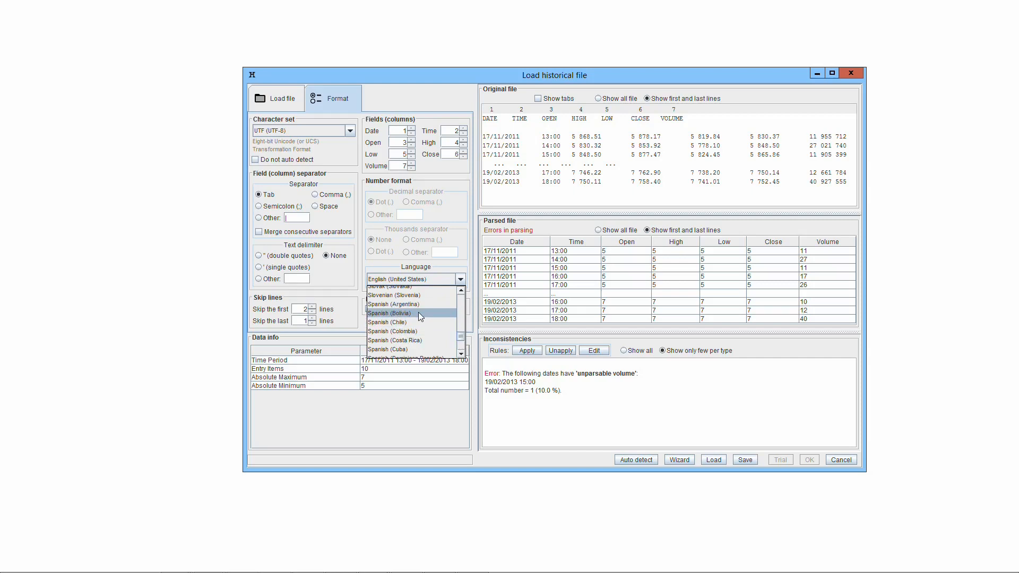
click(461, 354)
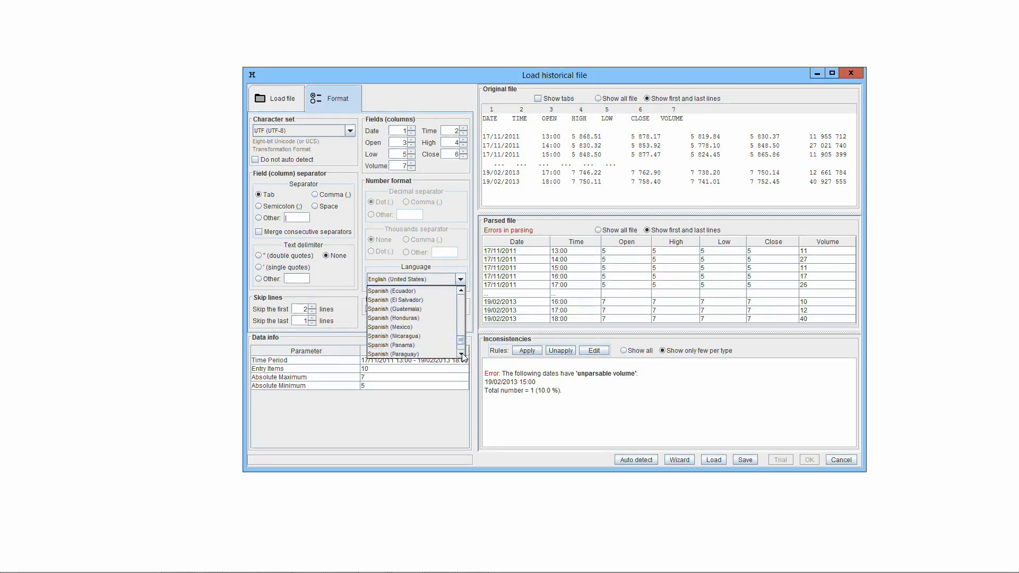
click(461, 354)
click(462, 354)
click(461, 354)
click(461, 354)
click(461, 354)
click(461, 354)
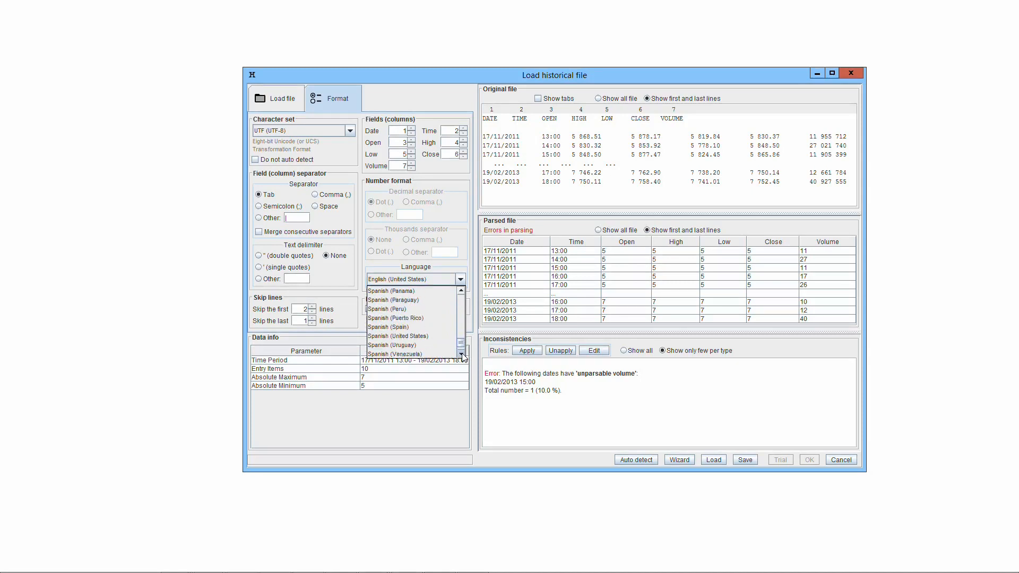
click(461, 354)
click(461, 354)
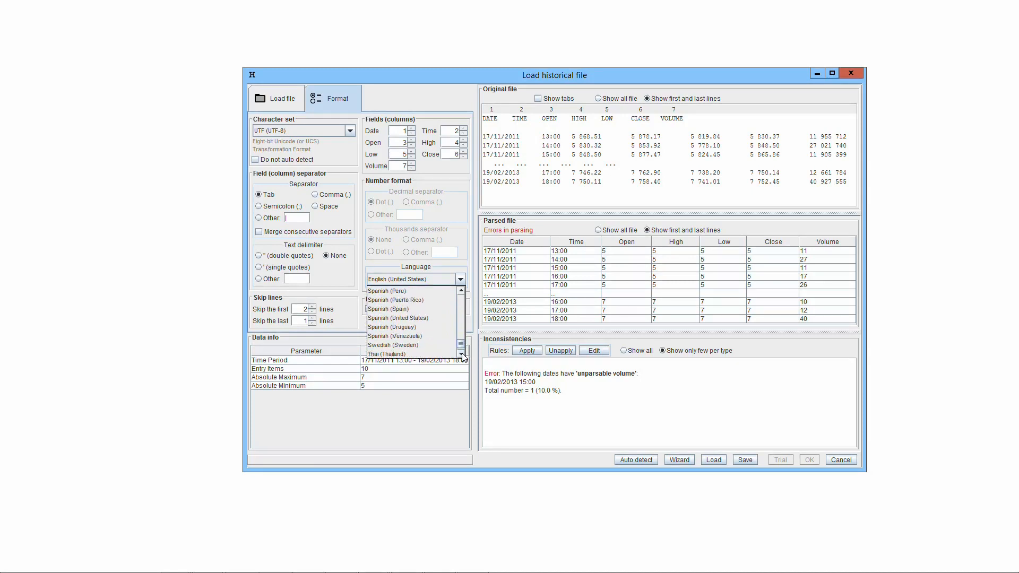
click(476, 299)
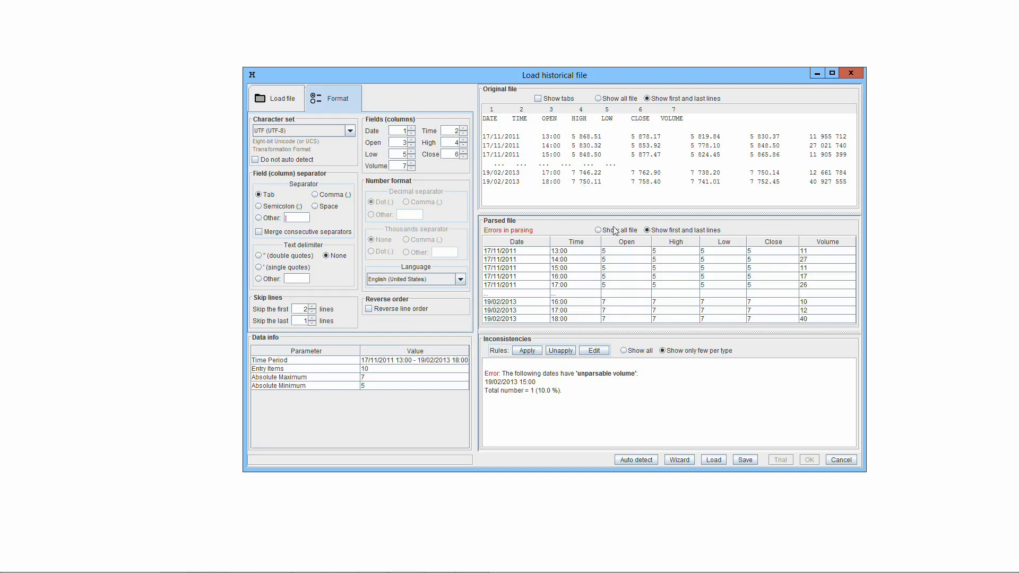
Step: Set the number format language for the space-grouped file to French (France)
mouse_move(567, 280)
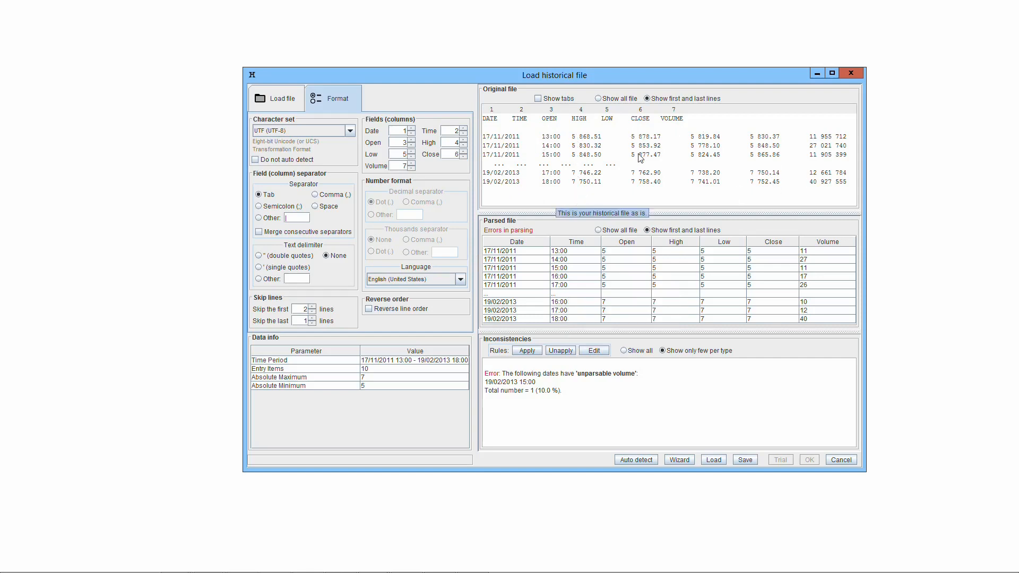
click(460, 279)
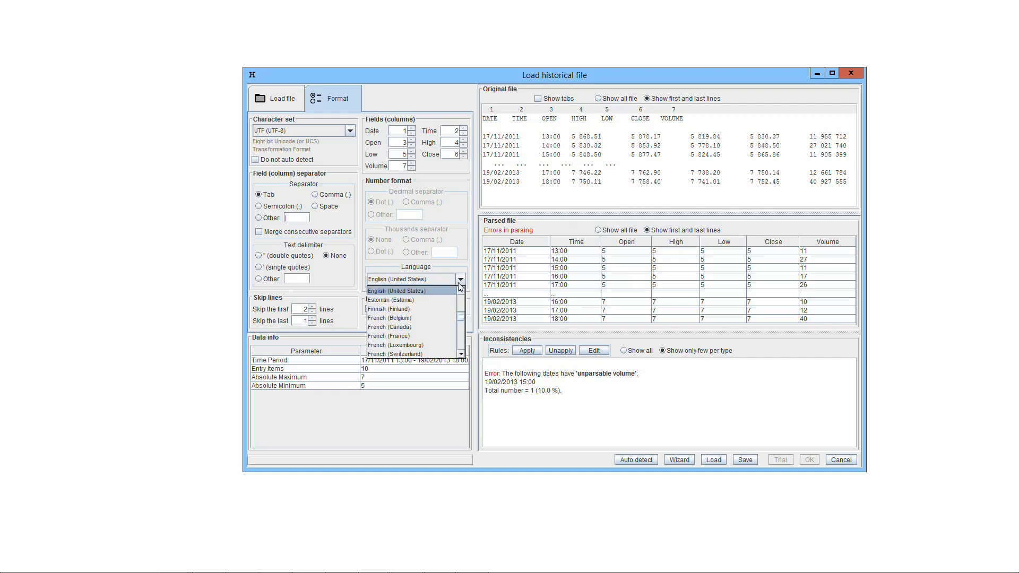
click(390, 338)
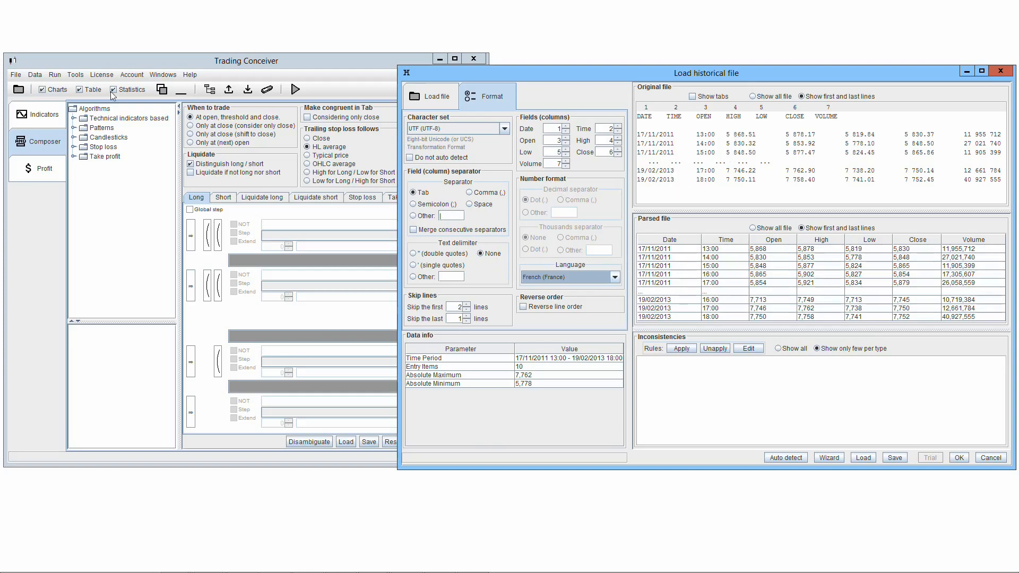
Step: Open the Options at the language for formatting numbers and move the dialog clear of the parsed file
click(75, 75)
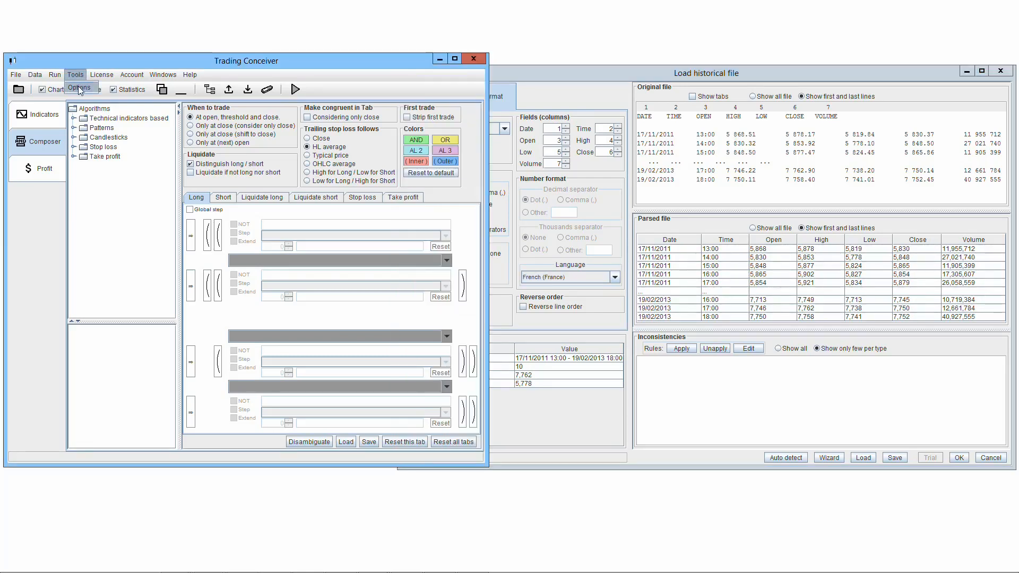
click(79, 88)
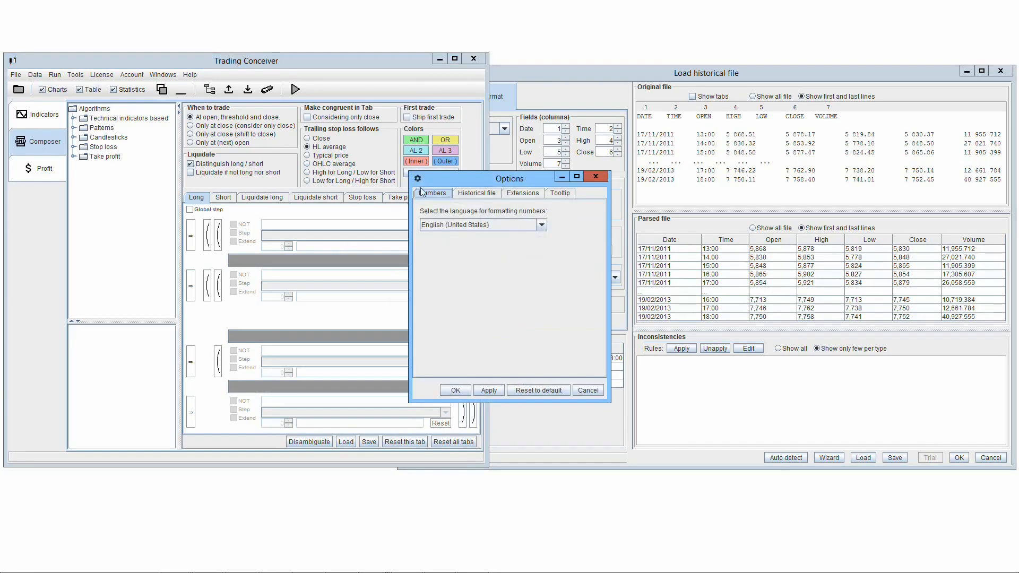
drag(522, 184, 326, 276)
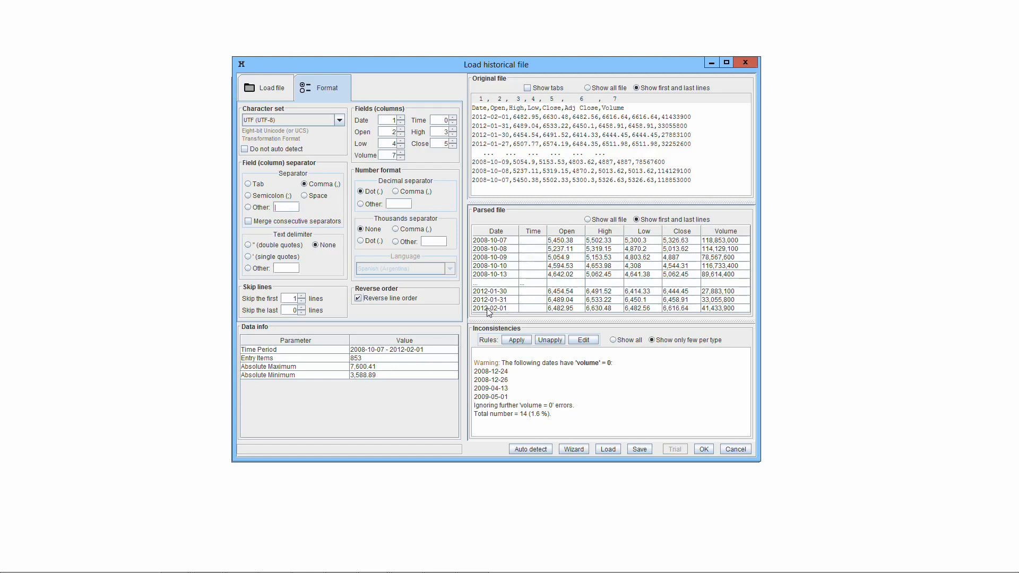
Step: Try the comma-separated file without reversed line order and enable Reverse line order again
click(359, 299)
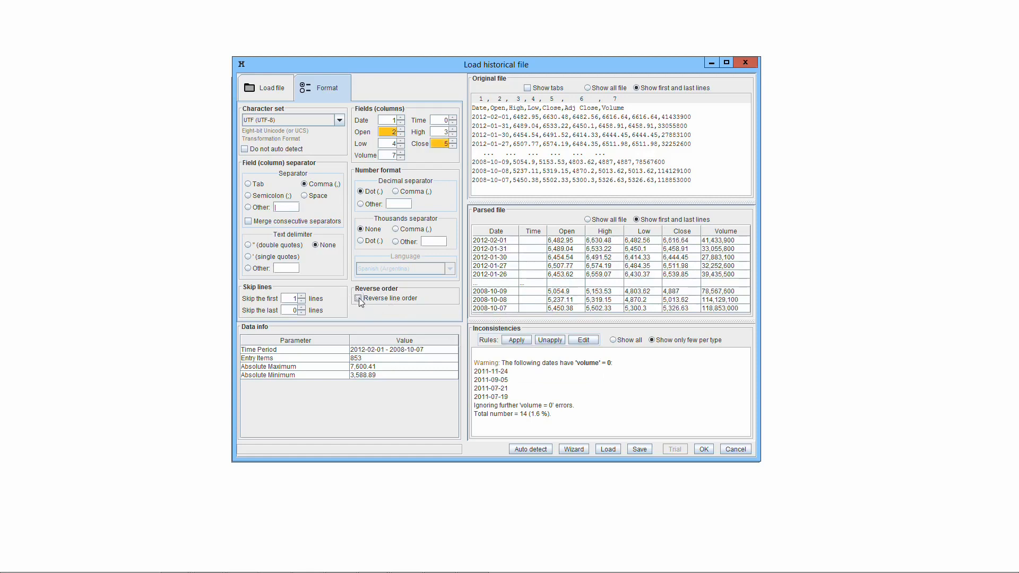
click(358, 298)
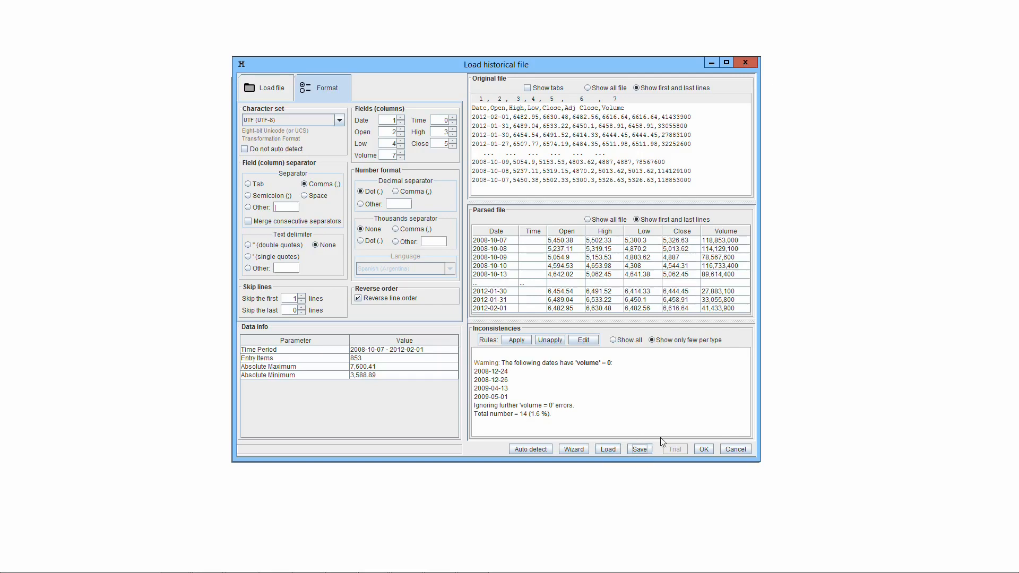
Step: Save the format configuration as myConf in the Conceiver folder and accept the historical file settings
click(641, 449)
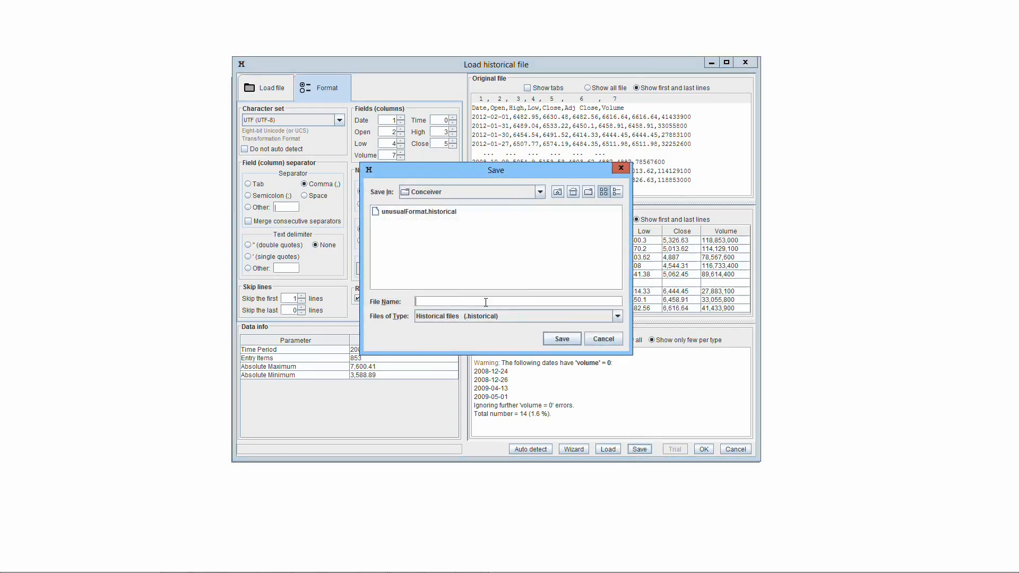
text(myConf)
key(Return)
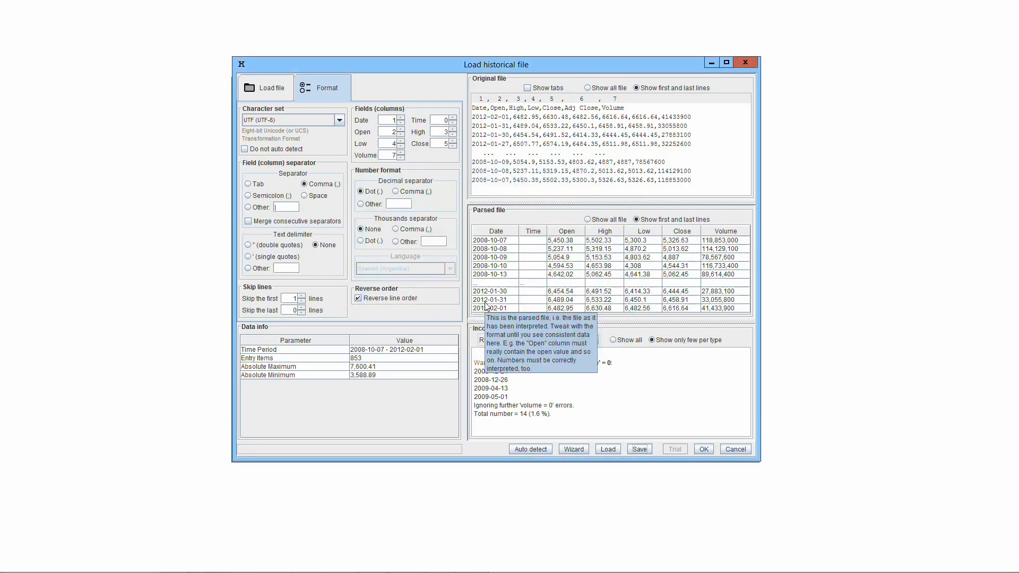
click(704, 450)
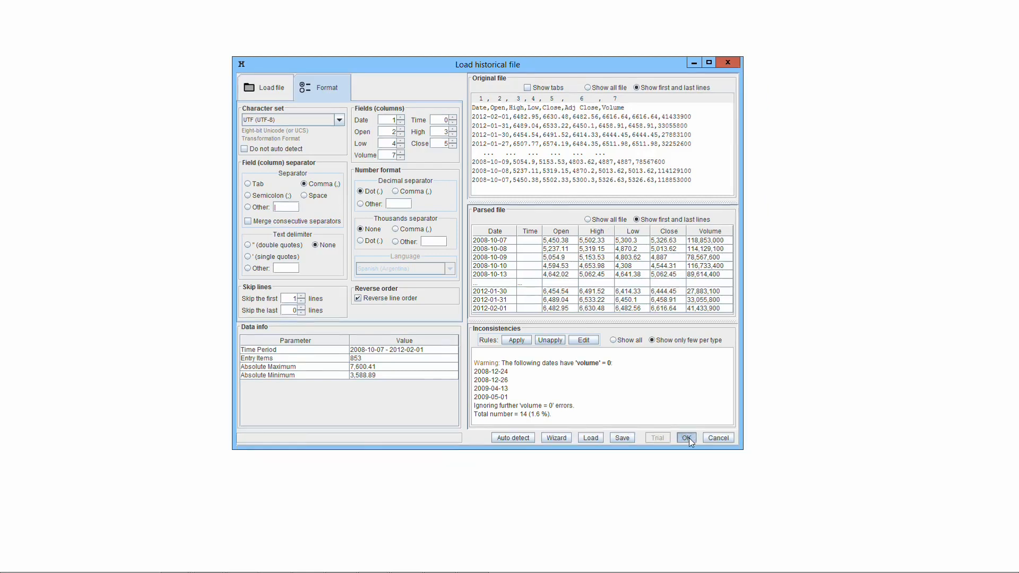